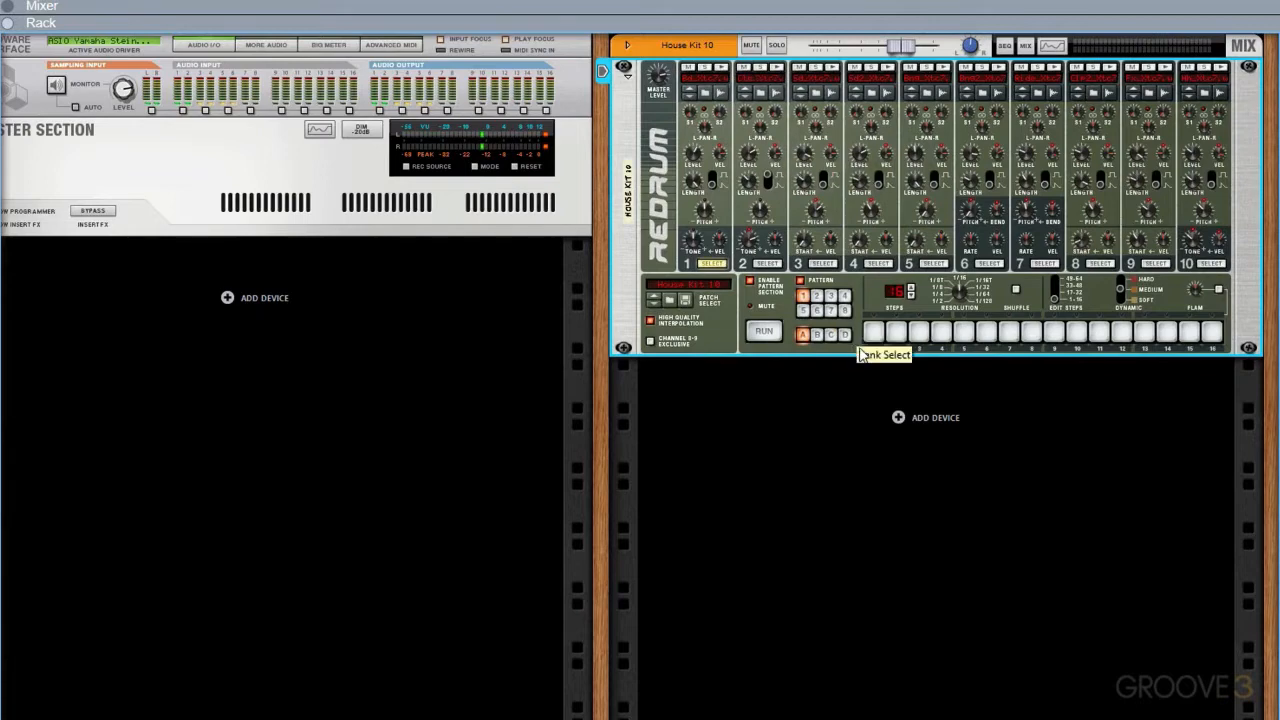
# Program drum 1 on steps 1, 5, 9 and 13 of pattern A1 and audition the pattern
pyautogui.click(965, 333)
pyautogui.click(1054, 333)
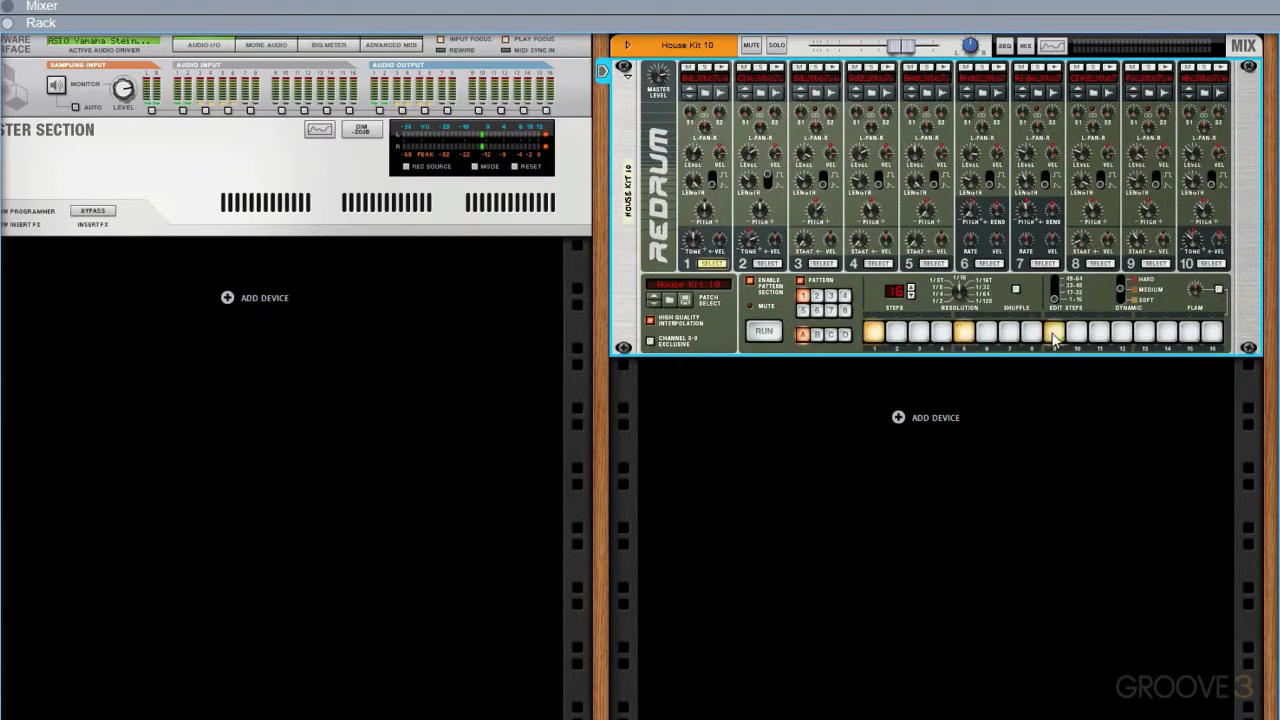
pyautogui.click(1144, 334)
pyautogui.click(764, 335)
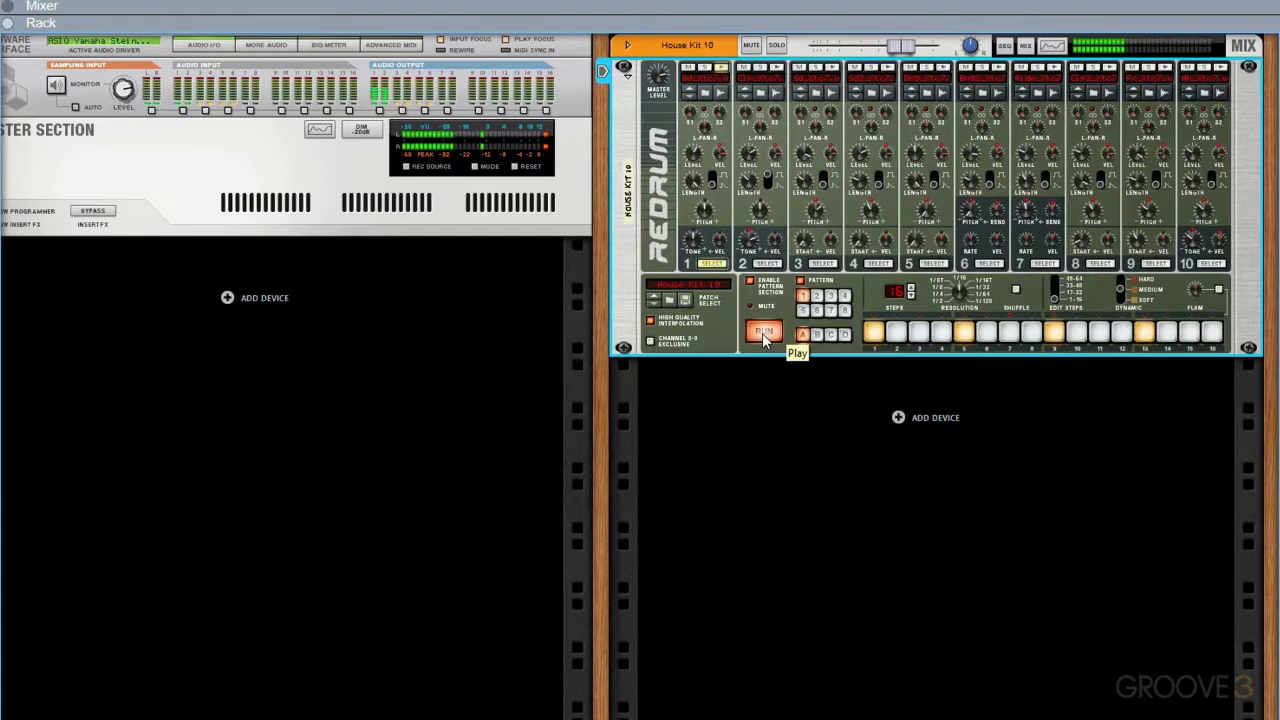
pyautogui.click(764, 335)
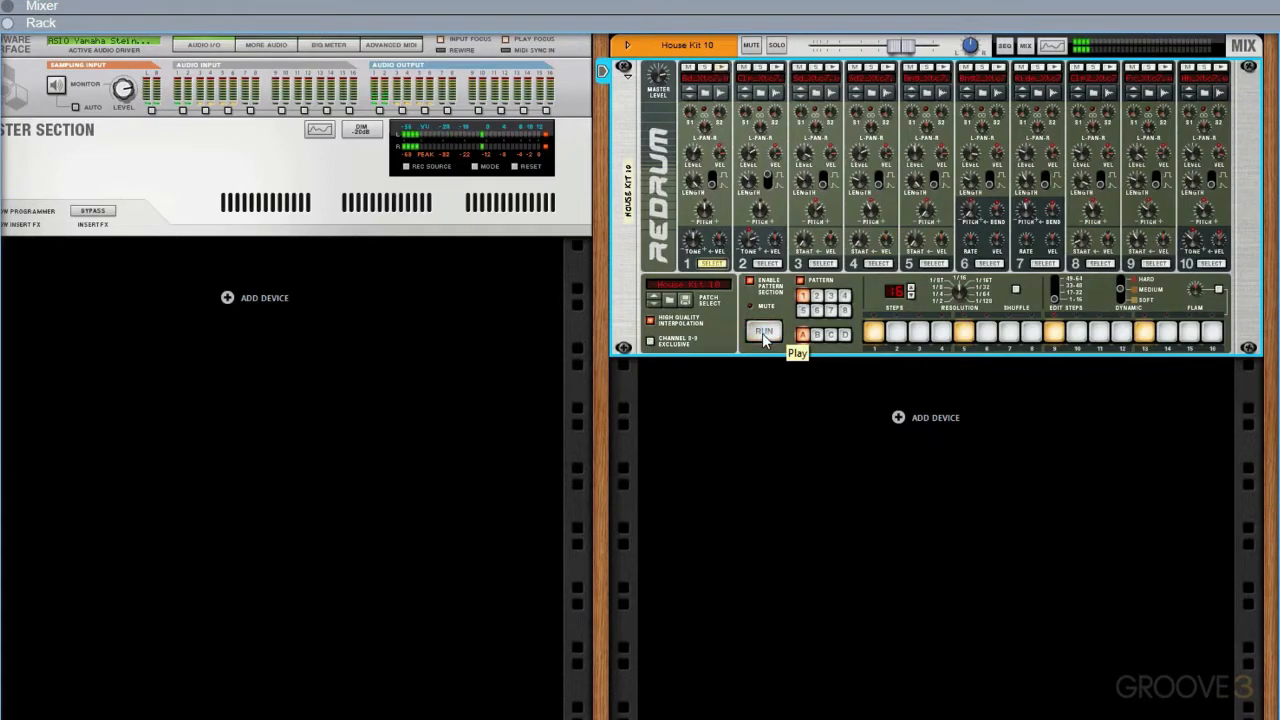
# Audition drums 2 and 3, and program drum 3 on steps 4 and 12 with the pattern running
pyautogui.click(777, 68)
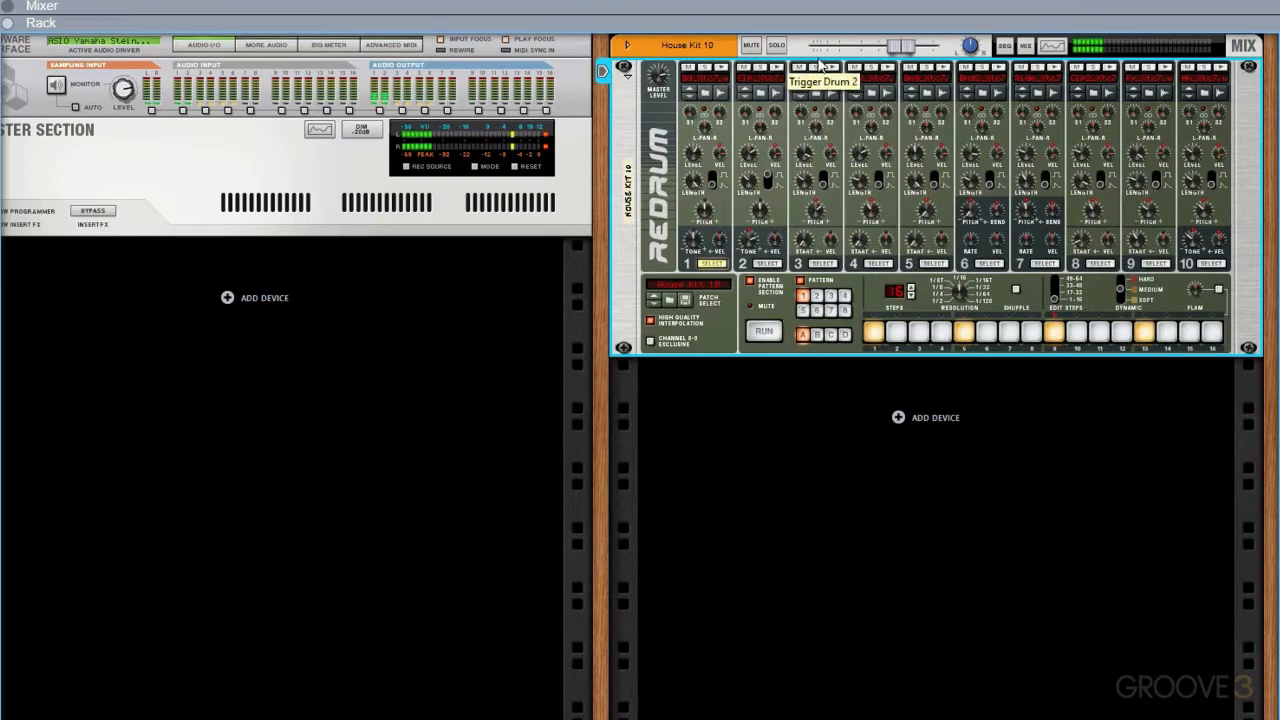
pyautogui.click(835, 69)
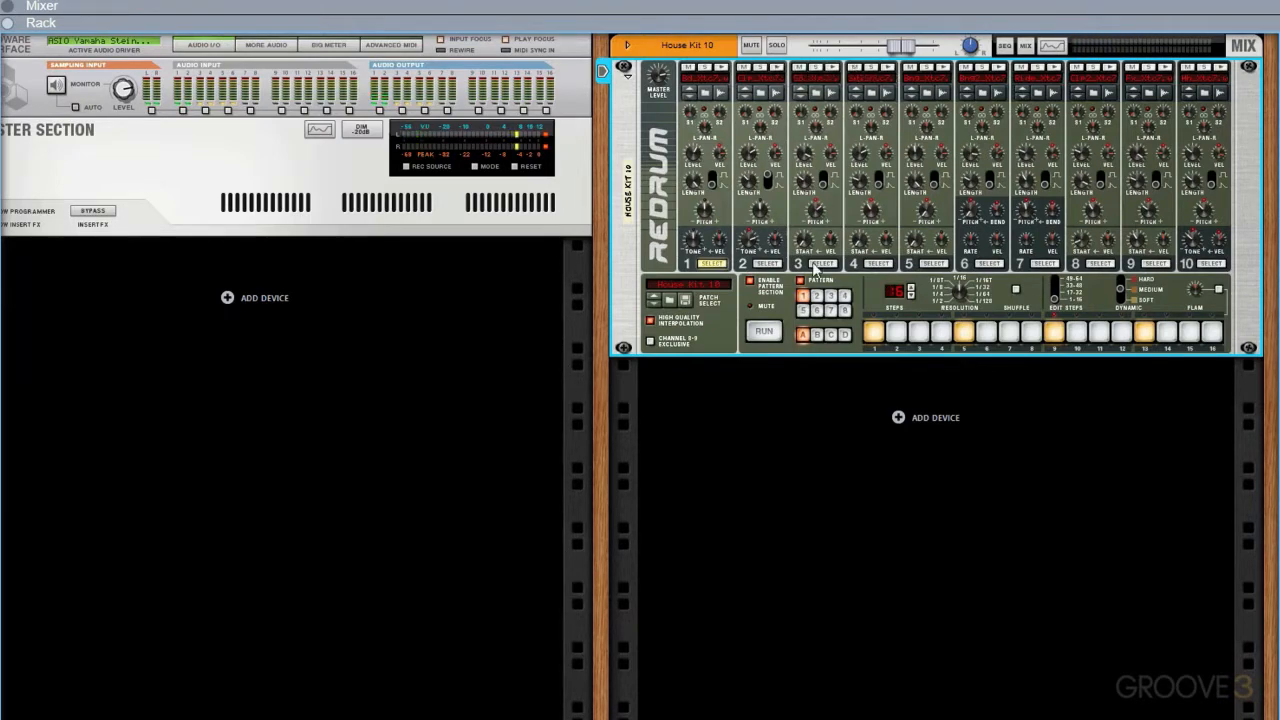
pyautogui.click(815, 263)
pyautogui.click(941, 332)
pyautogui.click(763, 331)
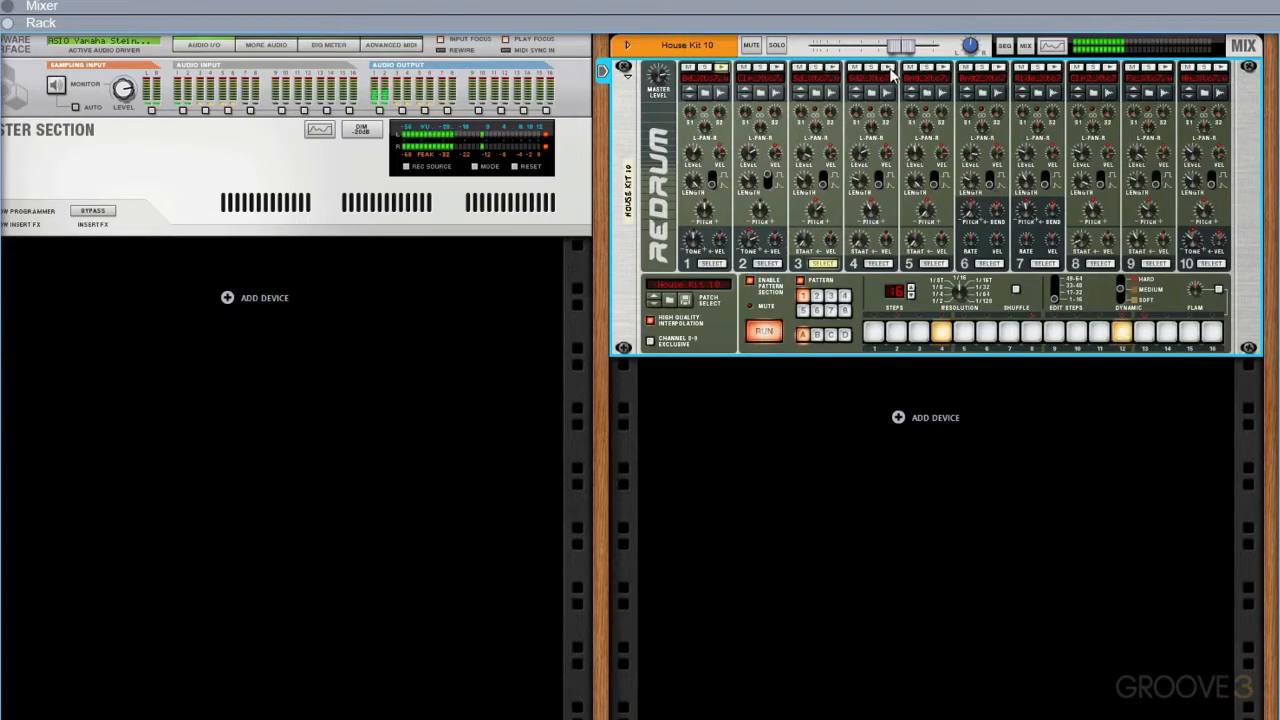
# Add drum 4 on step 7 and drum 6 on steps 8 and 10 of the running pattern
pyautogui.click(878, 264)
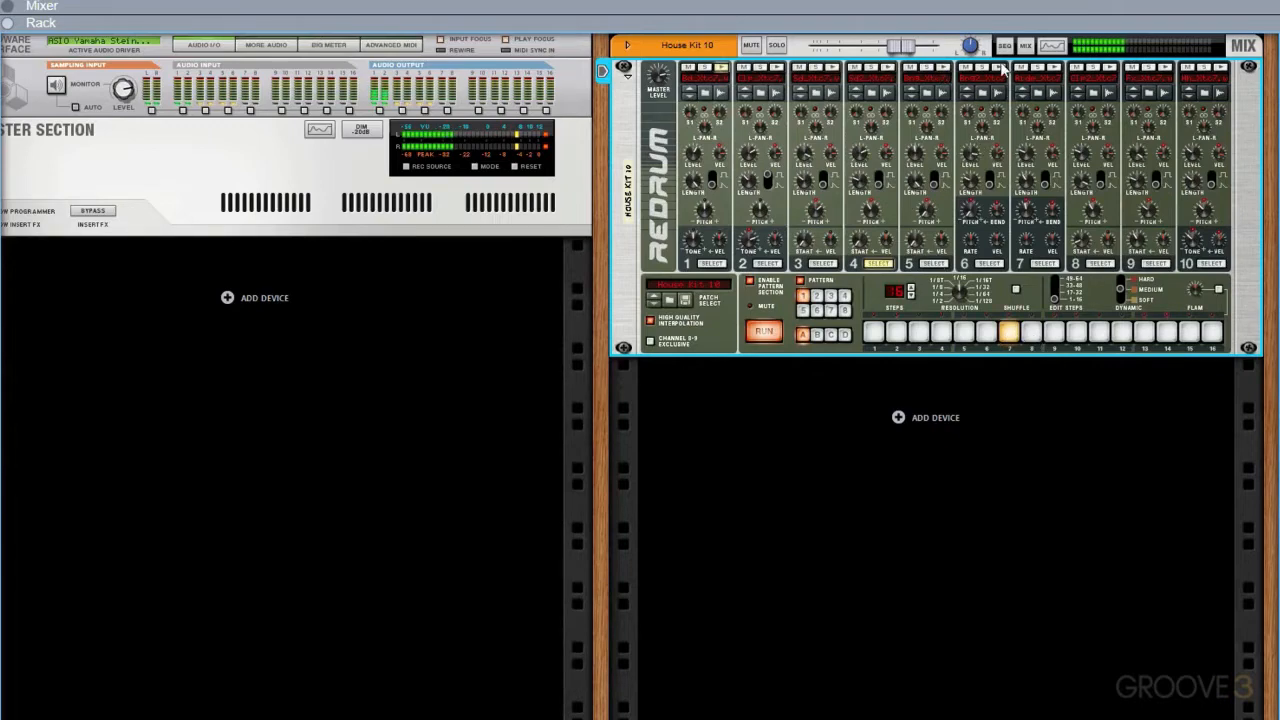
pyautogui.click(995, 263)
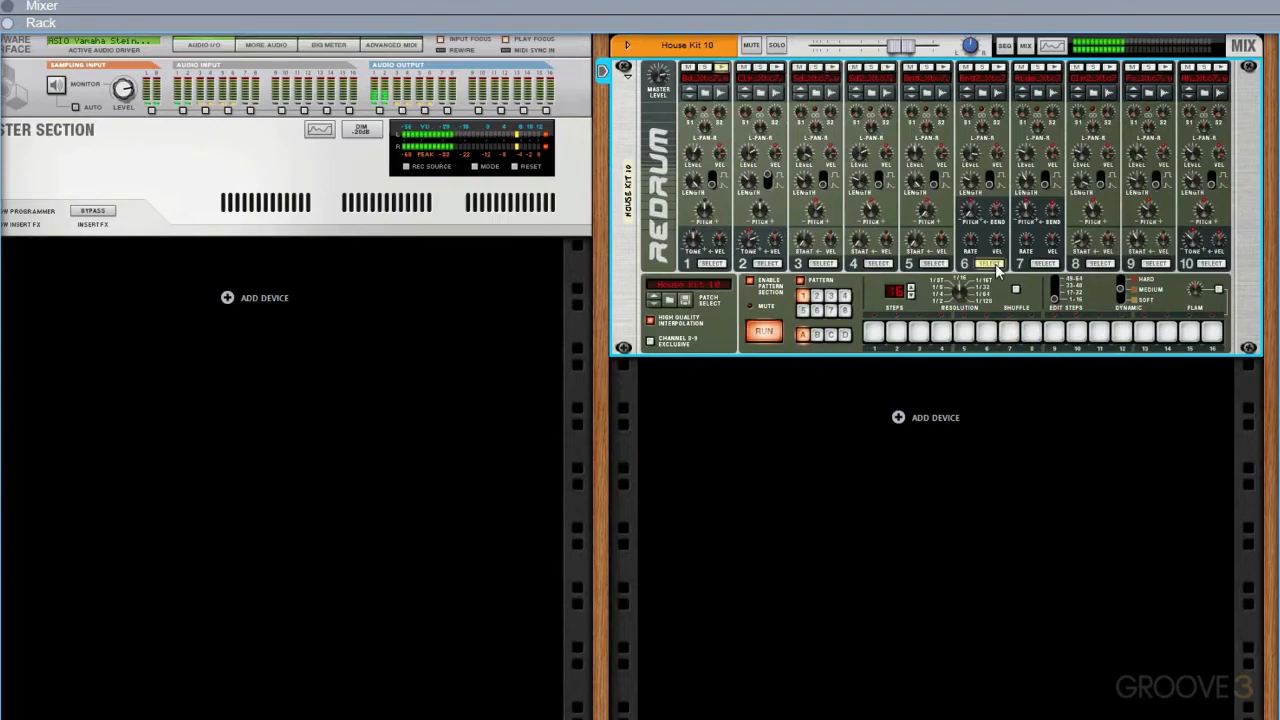
pyautogui.click(1031, 331)
pyautogui.click(1077, 331)
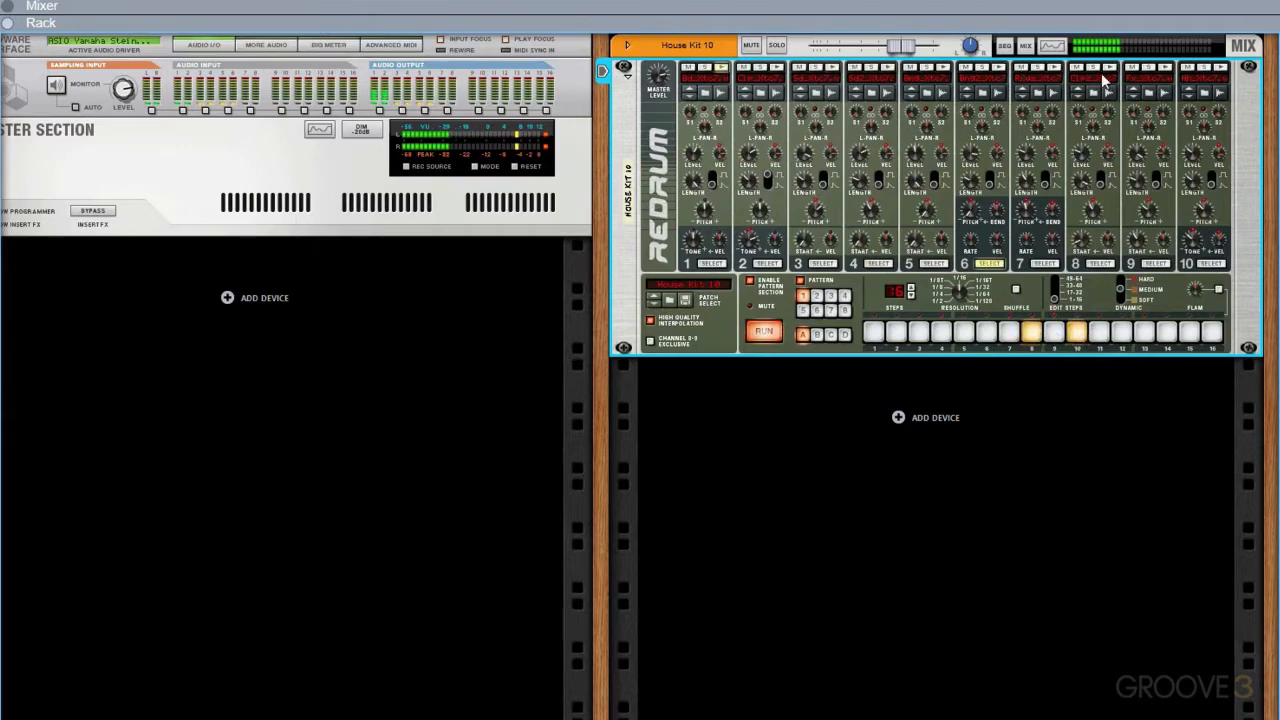
# Program drum 9 on steps 3, 7, 11 and 15 and stop the pattern
pyautogui.click(1157, 263)
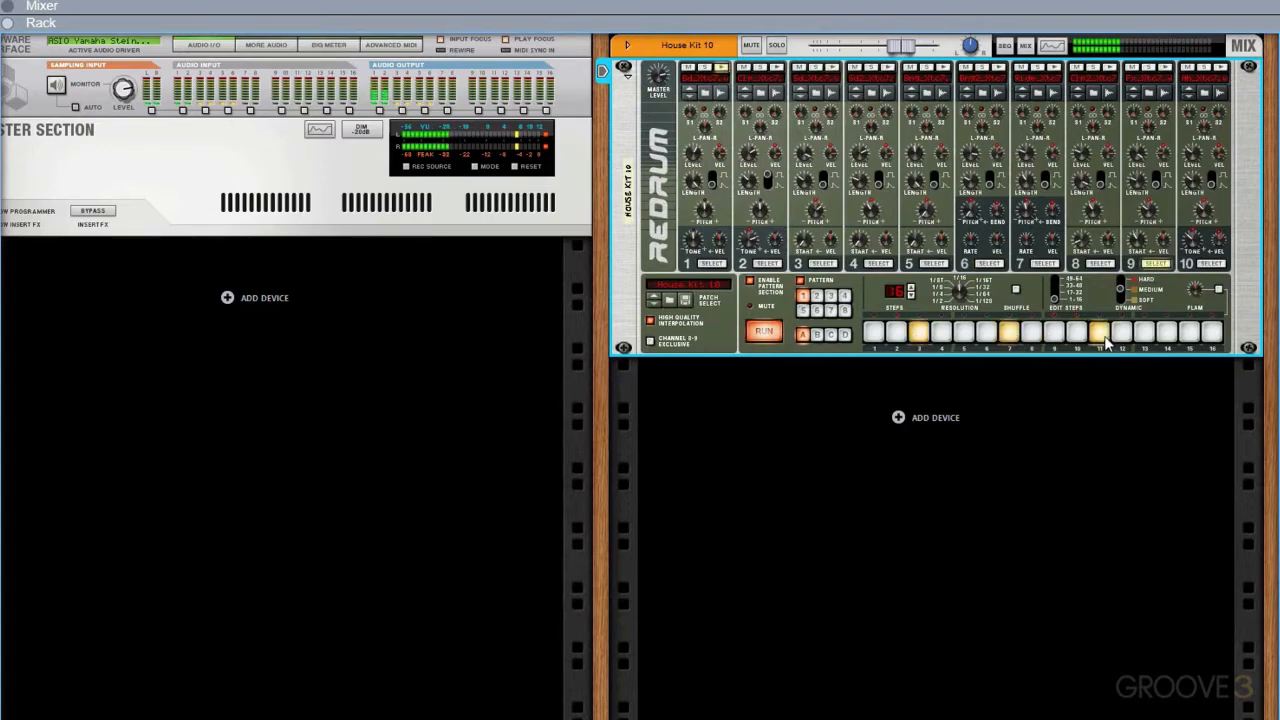
pyautogui.click(1189, 332)
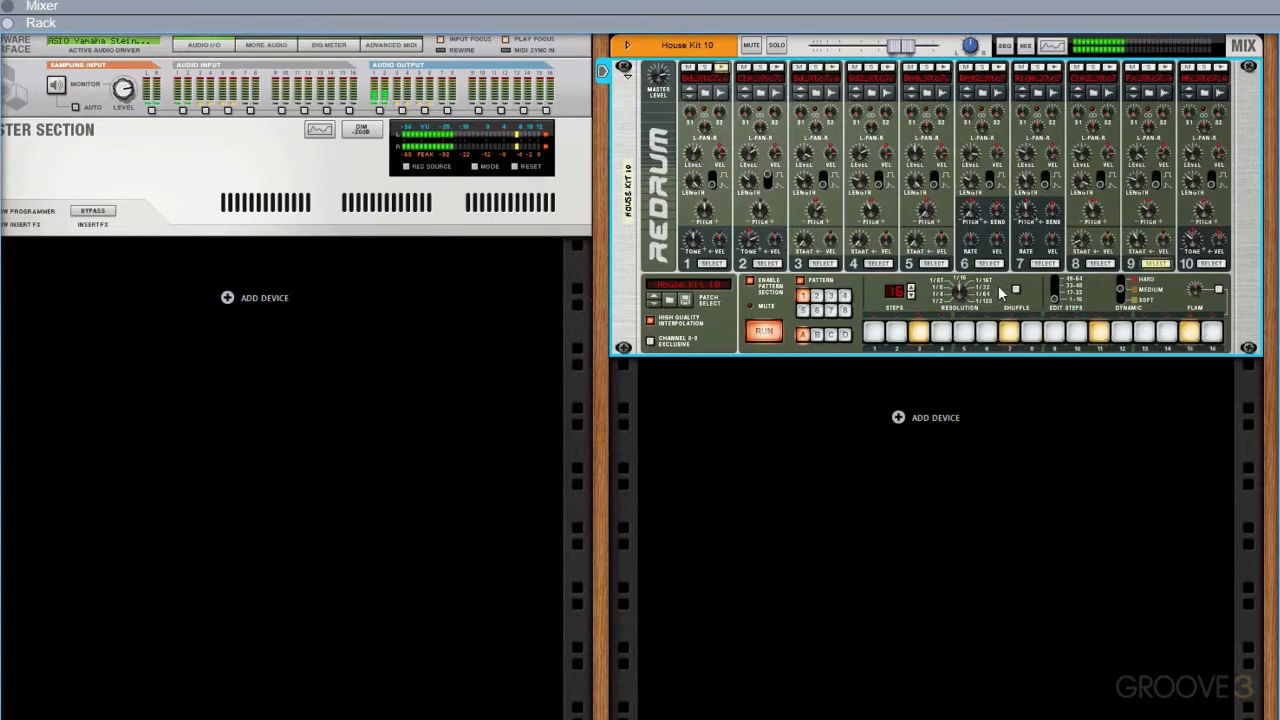
pyautogui.click(768, 332)
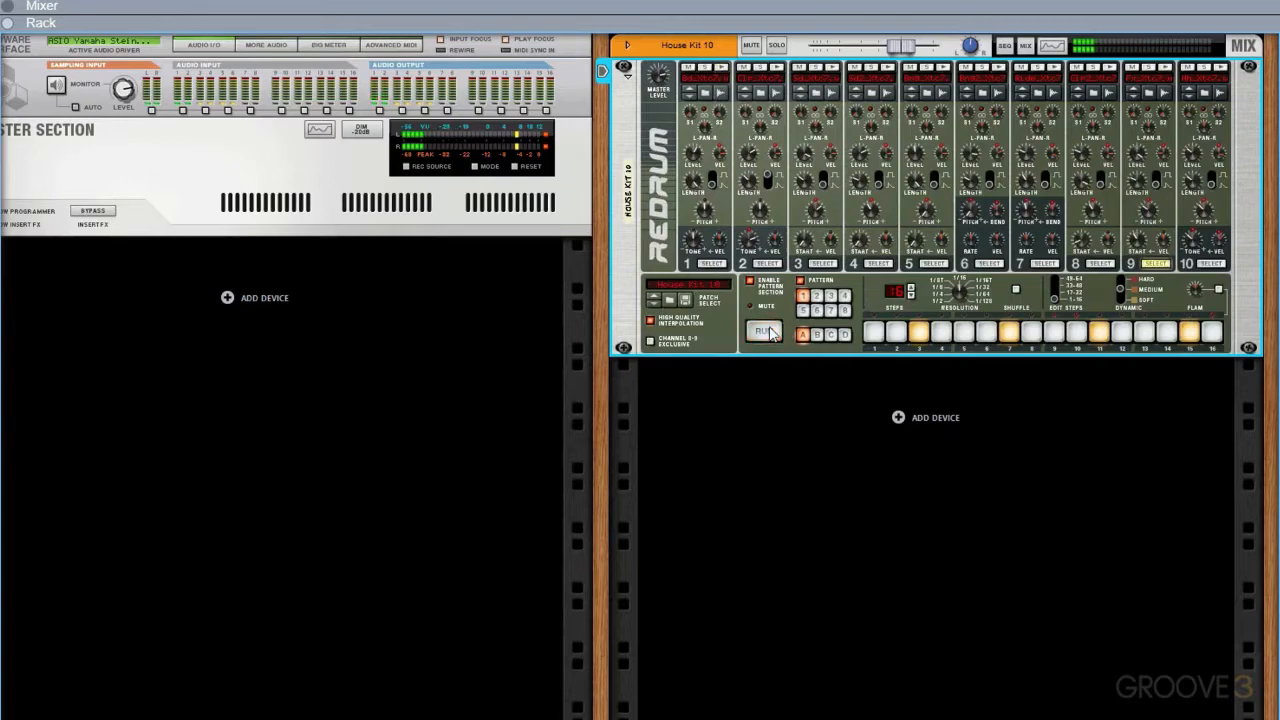
# Program pattern A2 with drum 1 on steps 1, 4 and 5, drum 6 on steps 3 and 15, and drum 9 on all 16 steps
pyautogui.click(817, 297)
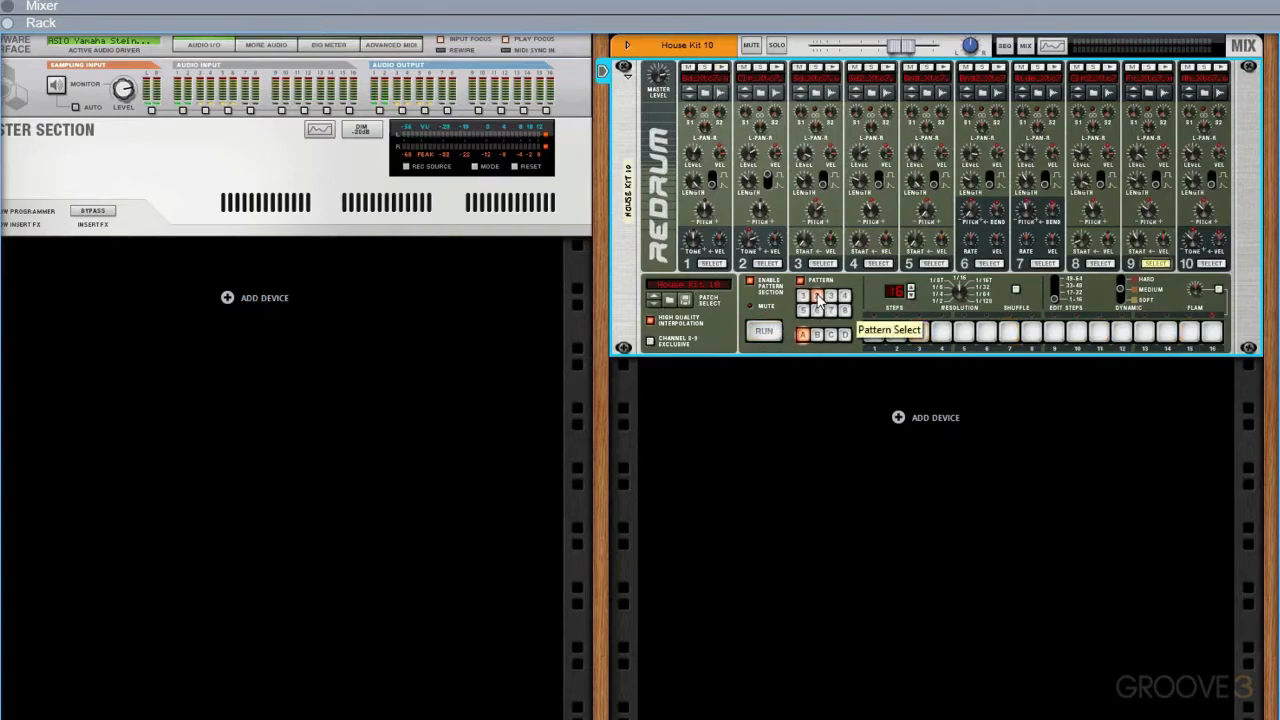
pyautogui.click(710, 263)
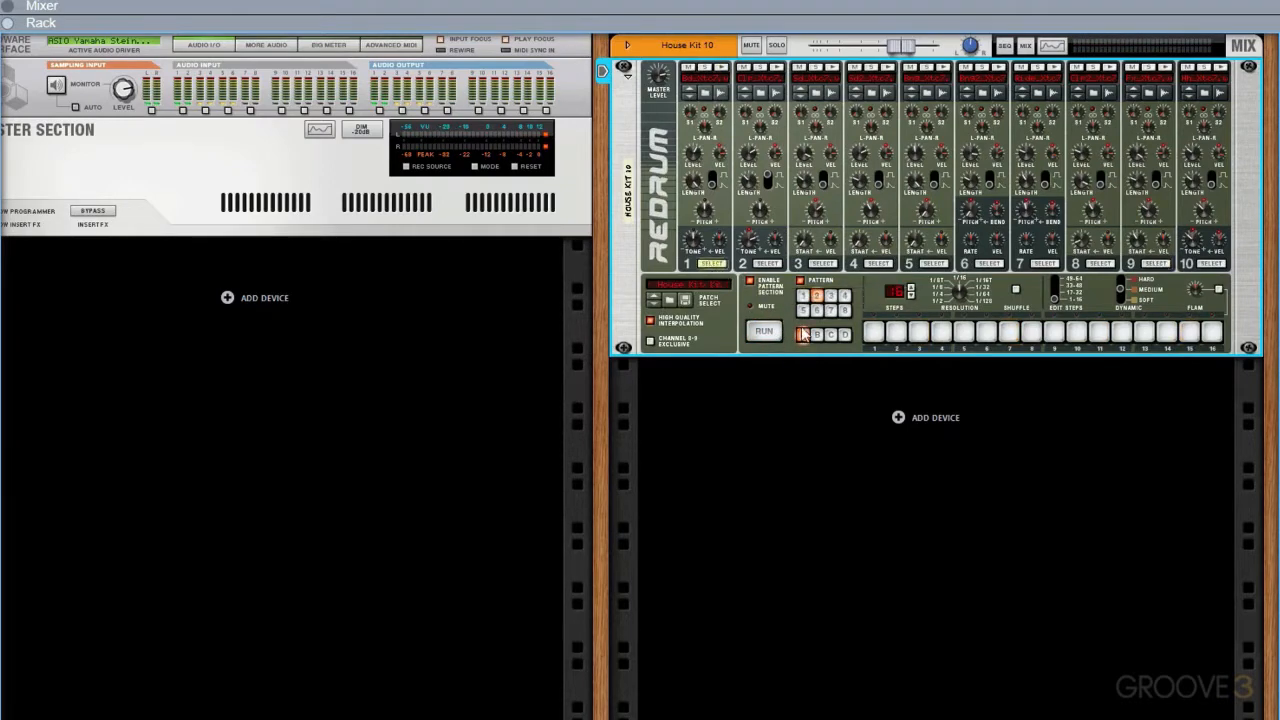
pyautogui.press('space')
pyautogui.click(874, 332)
pyautogui.click(941, 332)
pyautogui.click(963, 332)
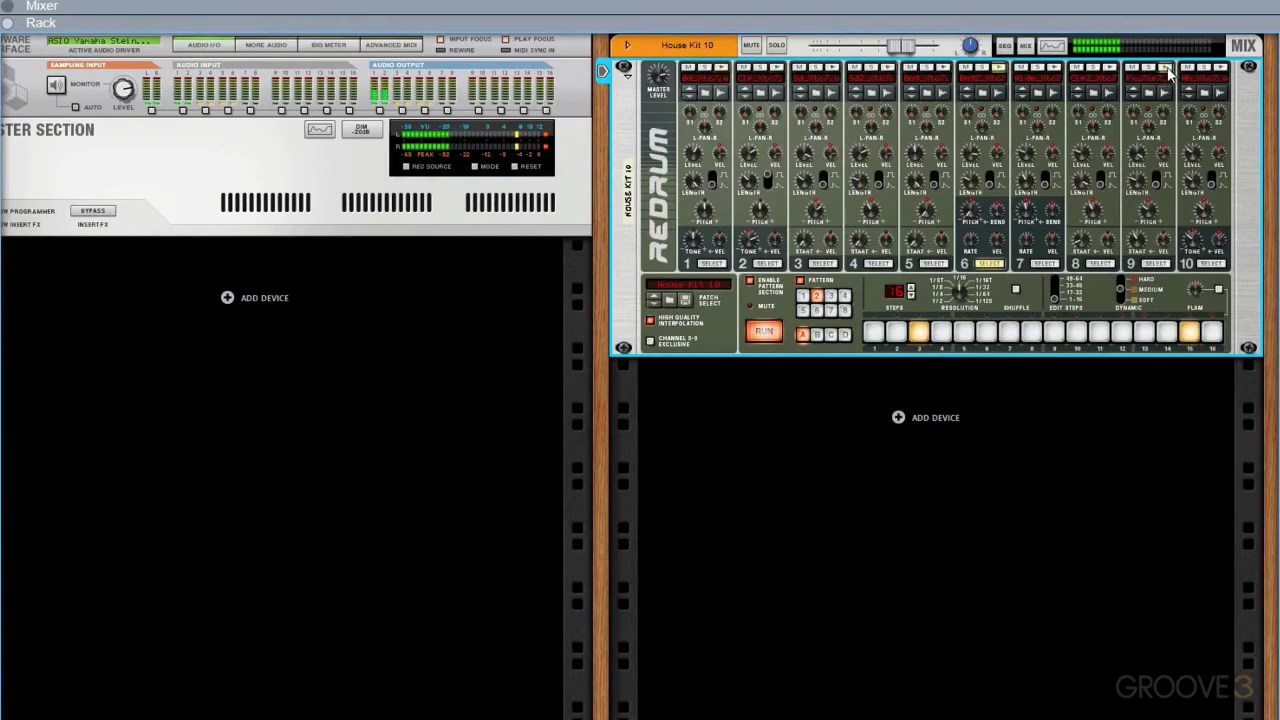
pyautogui.moveTo(874, 332); pyautogui.dragTo(1212, 332)
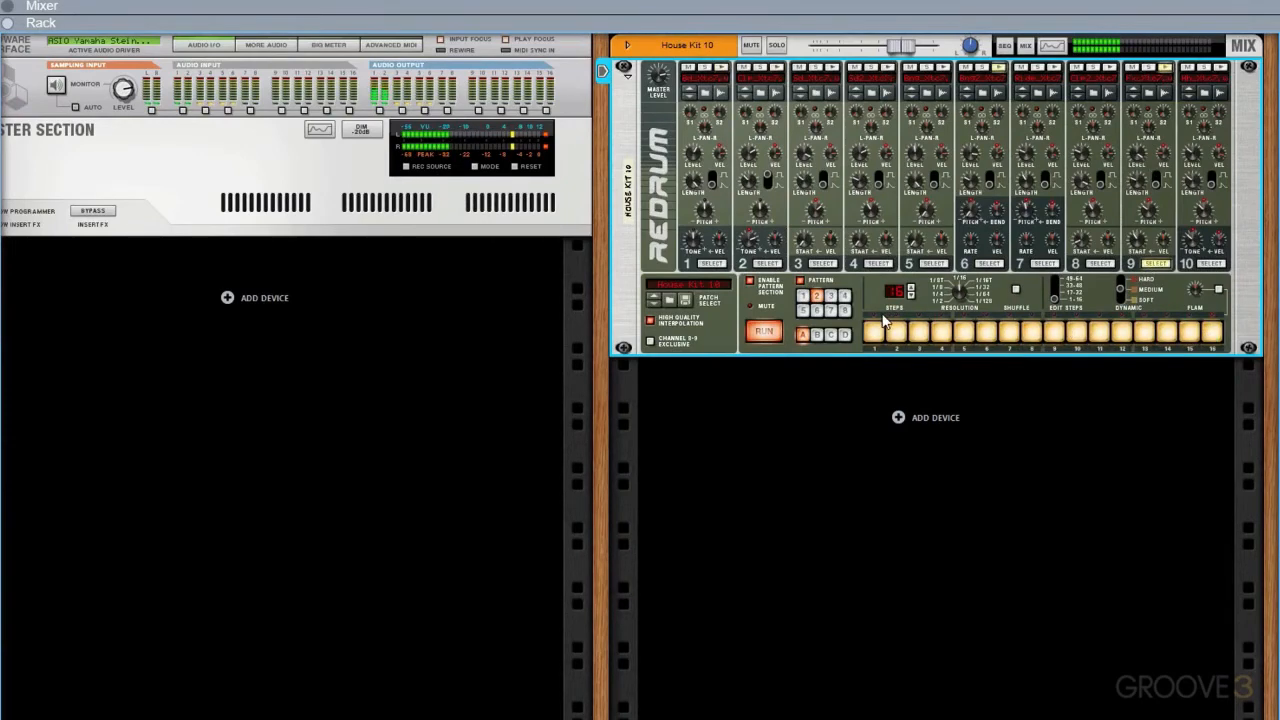
pyautogui.click(777, 335)
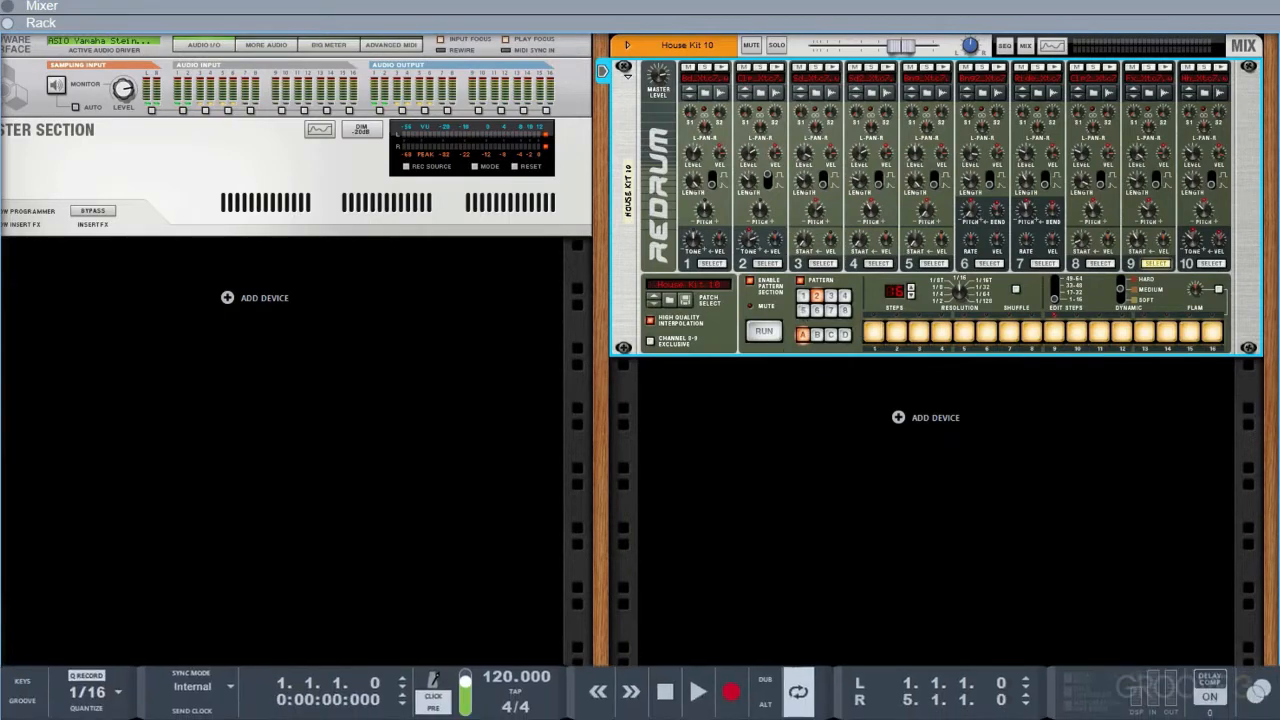
# Play the song and switch Redrum to pattern 1 during playback, stopping after listening
pyautogui.click(697, 691)
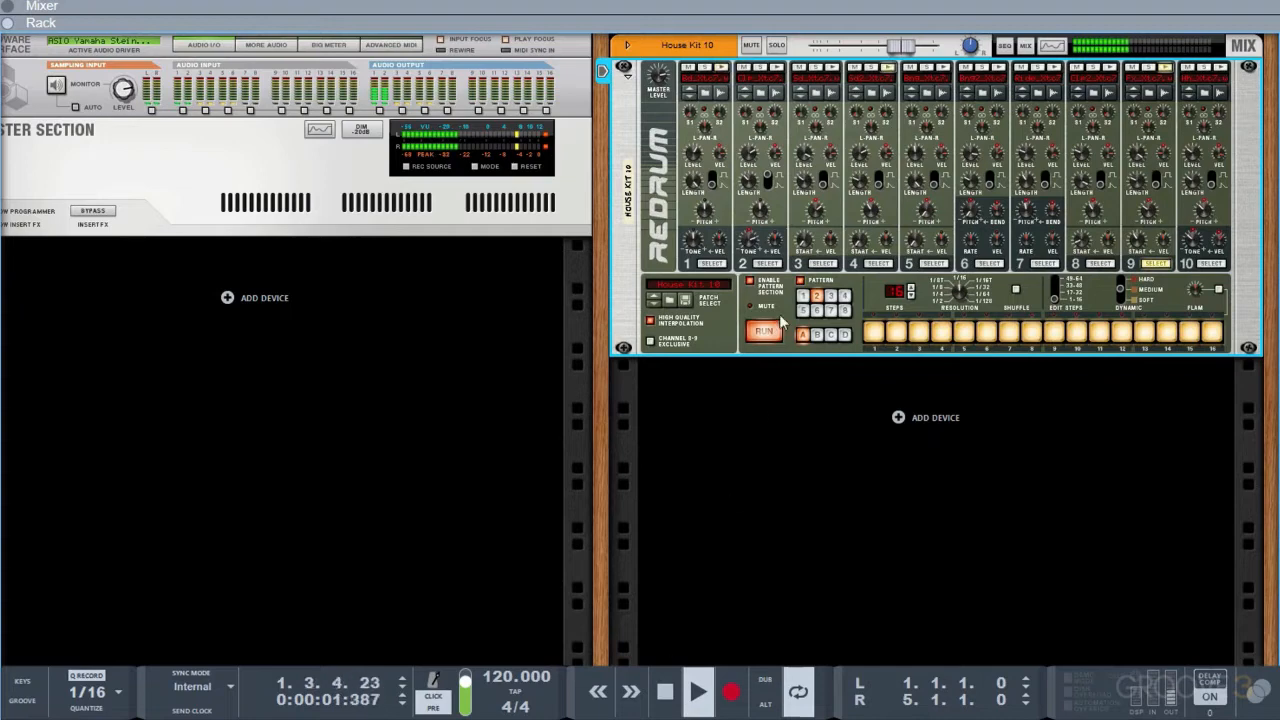
pyautogui.click(802, 298)
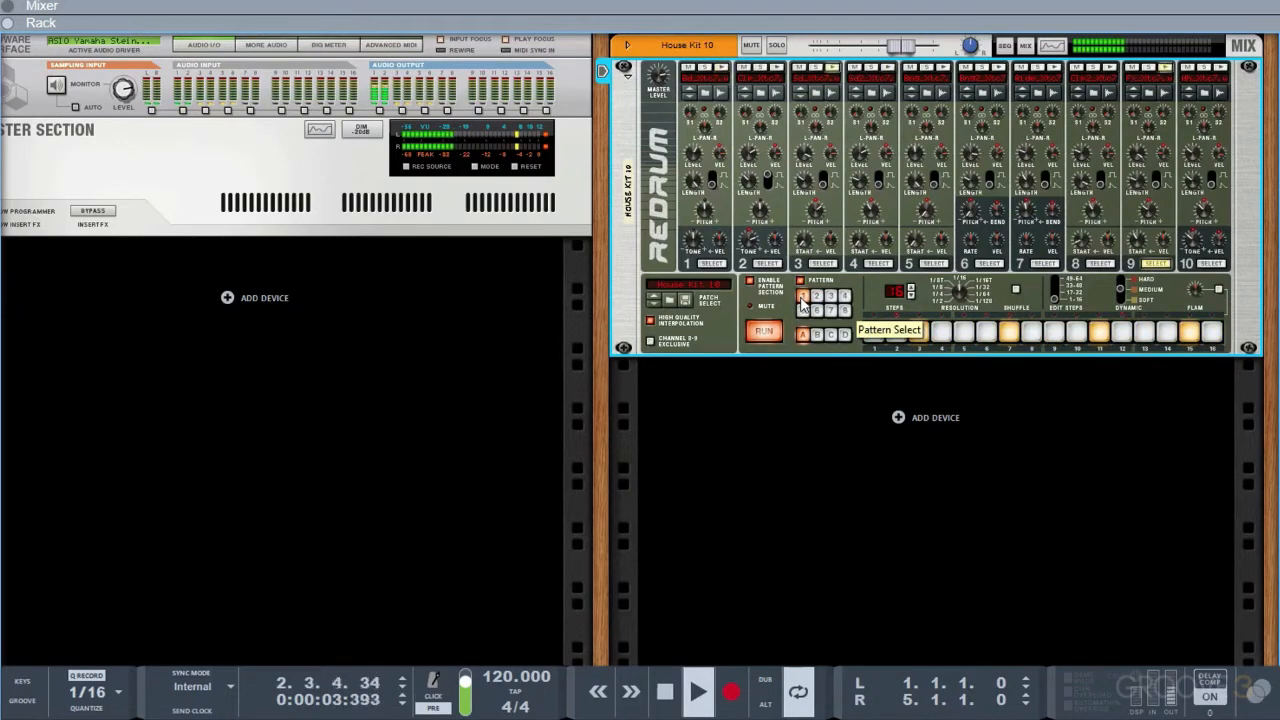
pyautogui.click(767, 342)
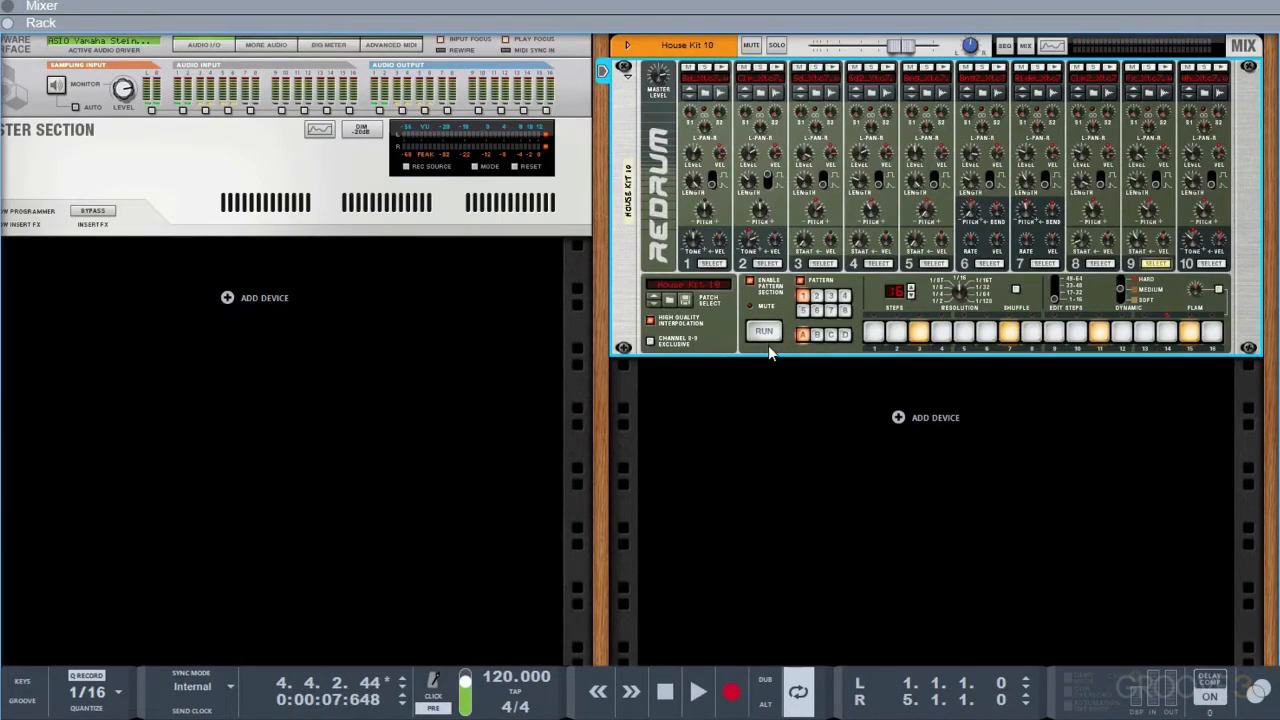
# Create a Pattern Select automation lane on the House Kit 10 track and test playback with the lane empty
pyautogui.keyDown('alt'); pyautogui.click(820, 305); pyautogui.keyUp('alt')
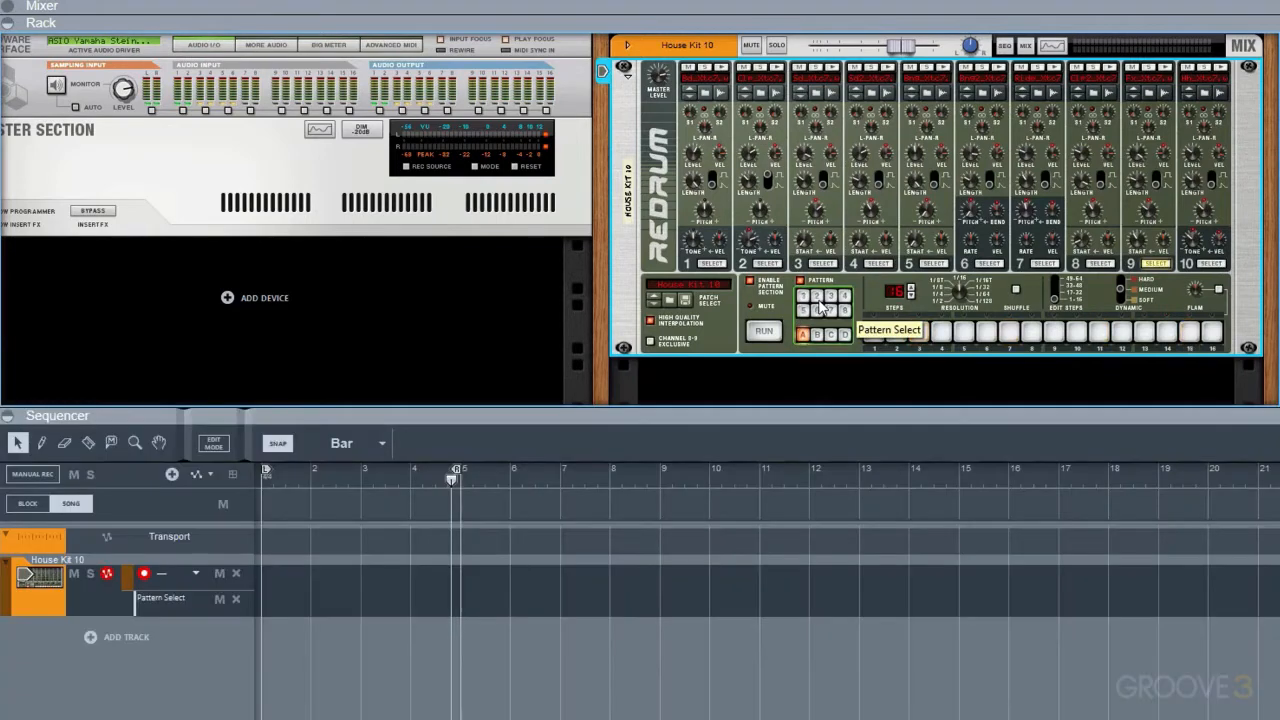
pyautogui.keyDown('alt'); pyautogui.click(820, 305); pyautogui.keyUp('alt')
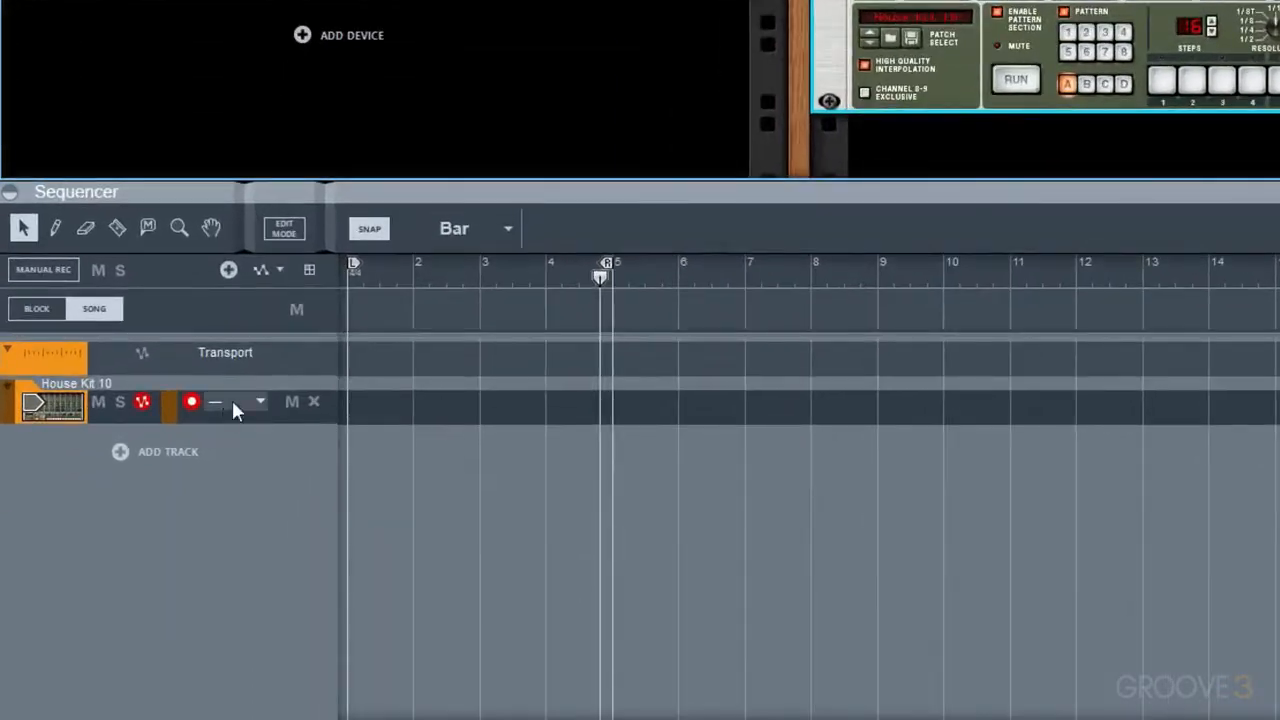
pyautogui.click(310, 271)
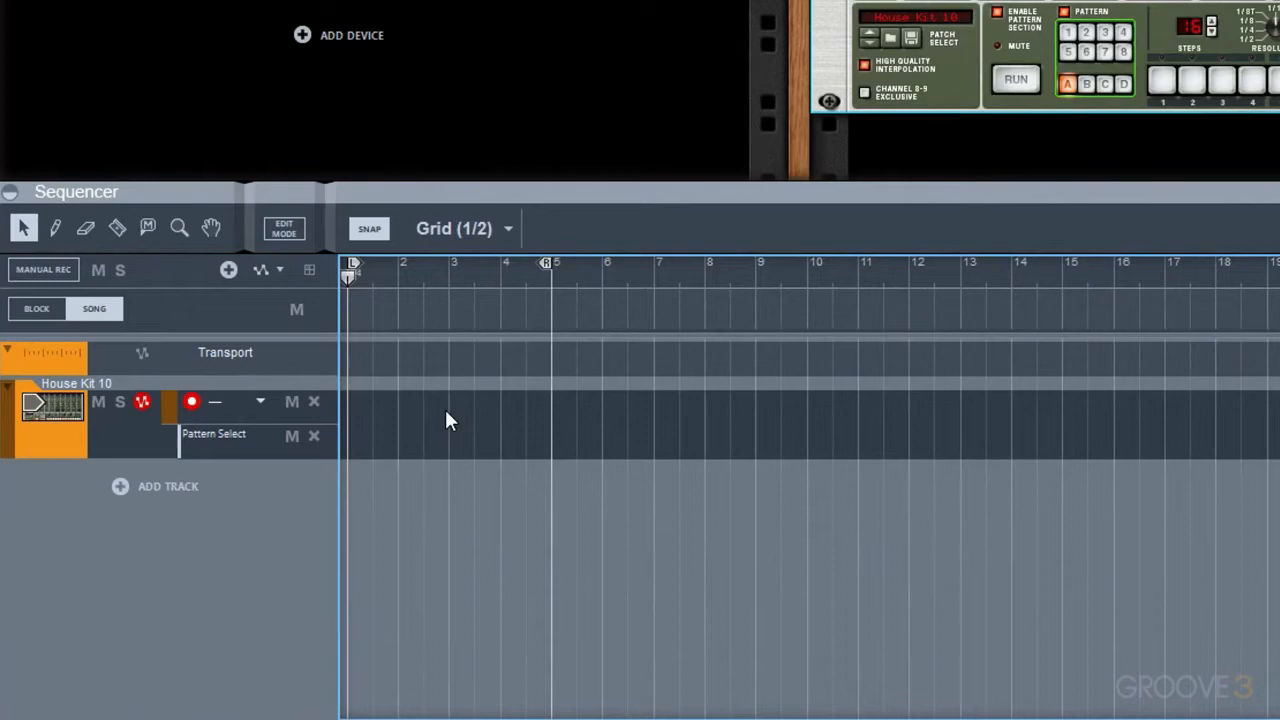
pyautogui.press('space')
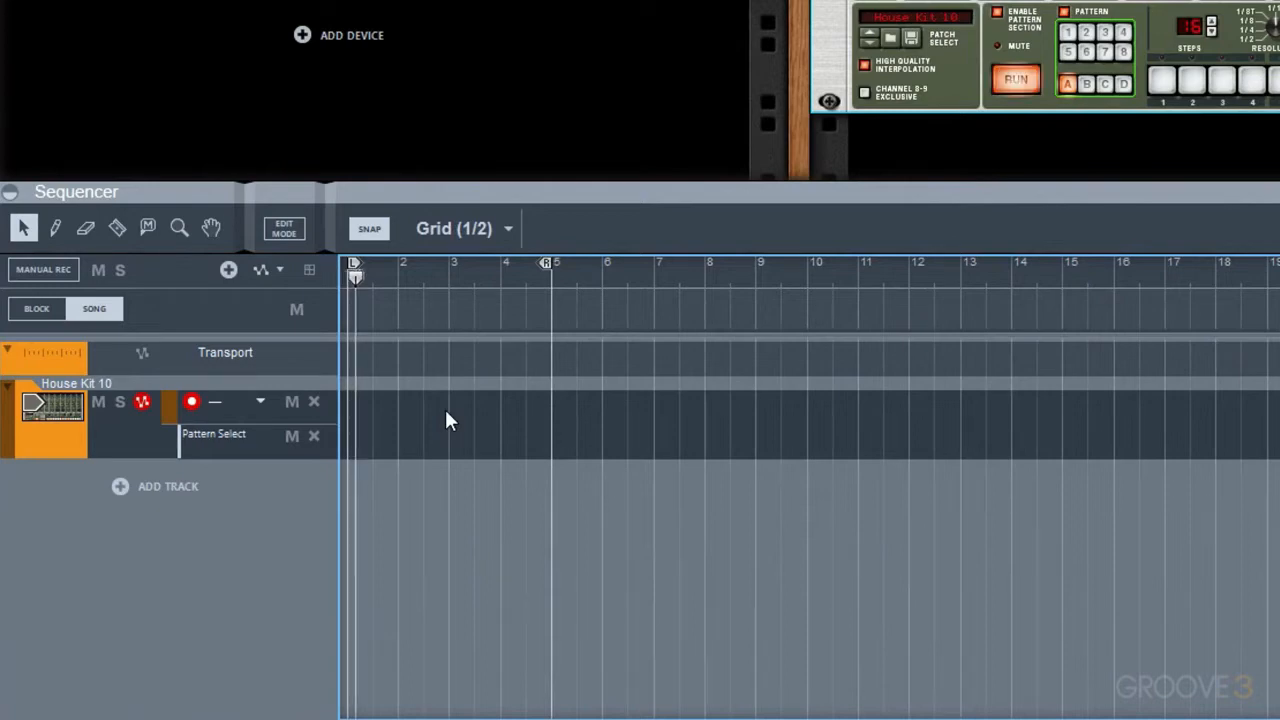
pyautogui.press('space')
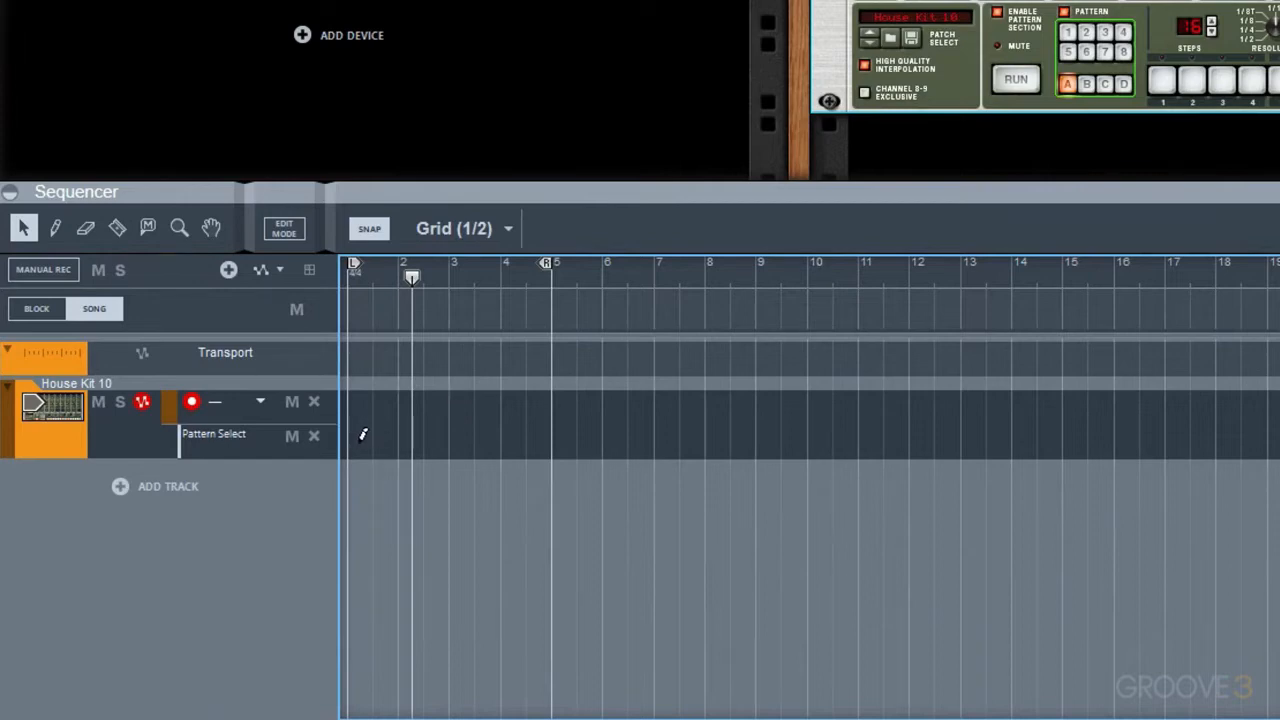
# Draw two-bar pattern clips at bars 1 and 3, set the second to Pattern/Loop 2, and play them back
pyautogui.moveTo(364, 429); pyautogui.dragTo(548, 438)
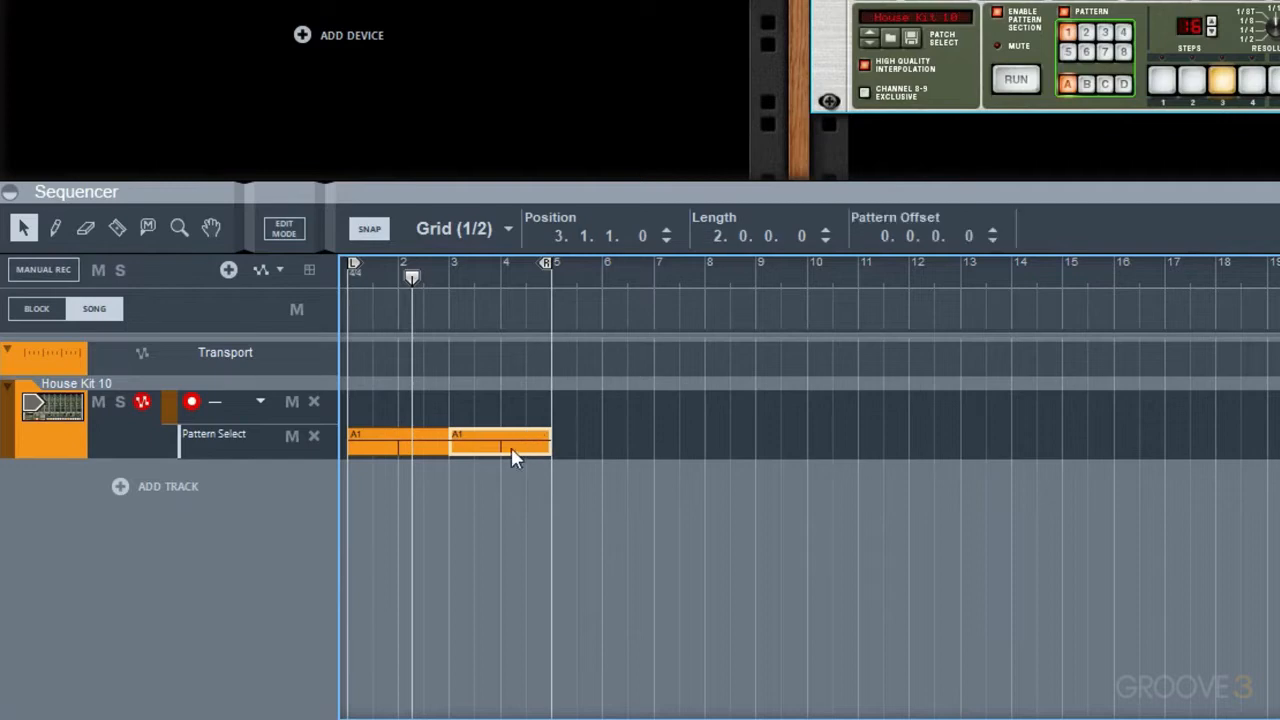
pyautogui.click(466, 438)
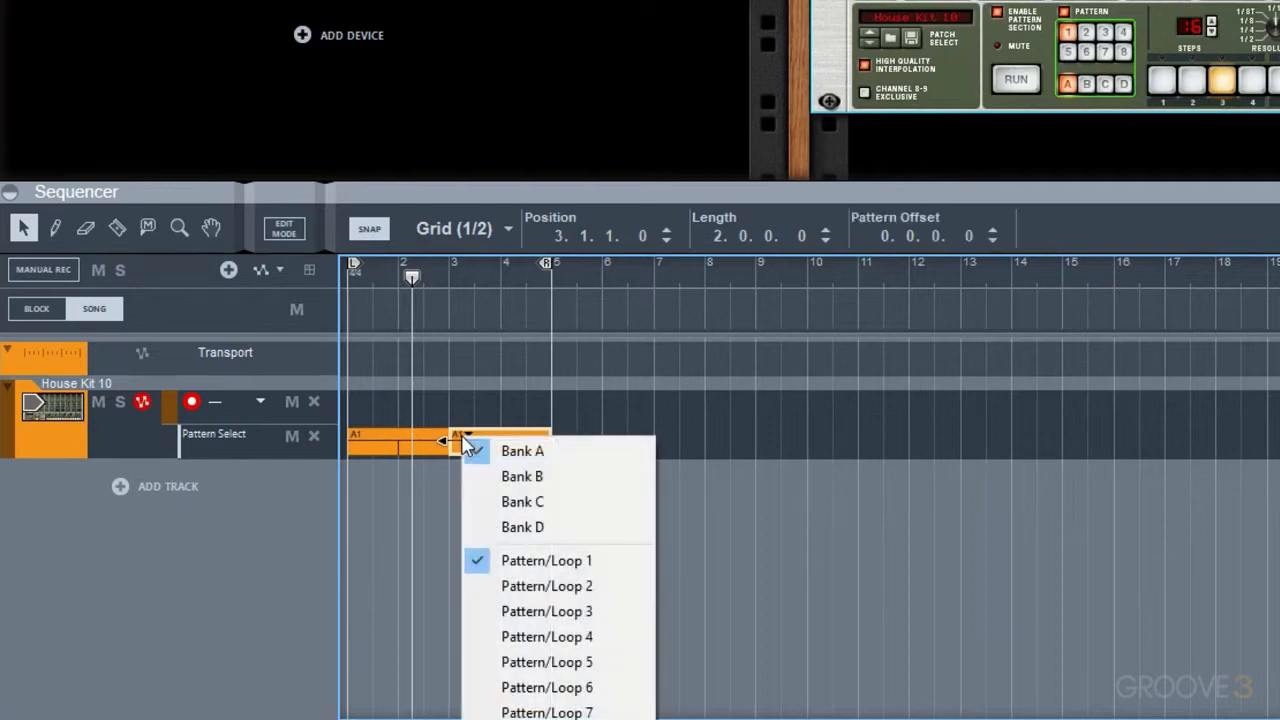
pyautogui.click(530, 593)
pyautogui.press('space')
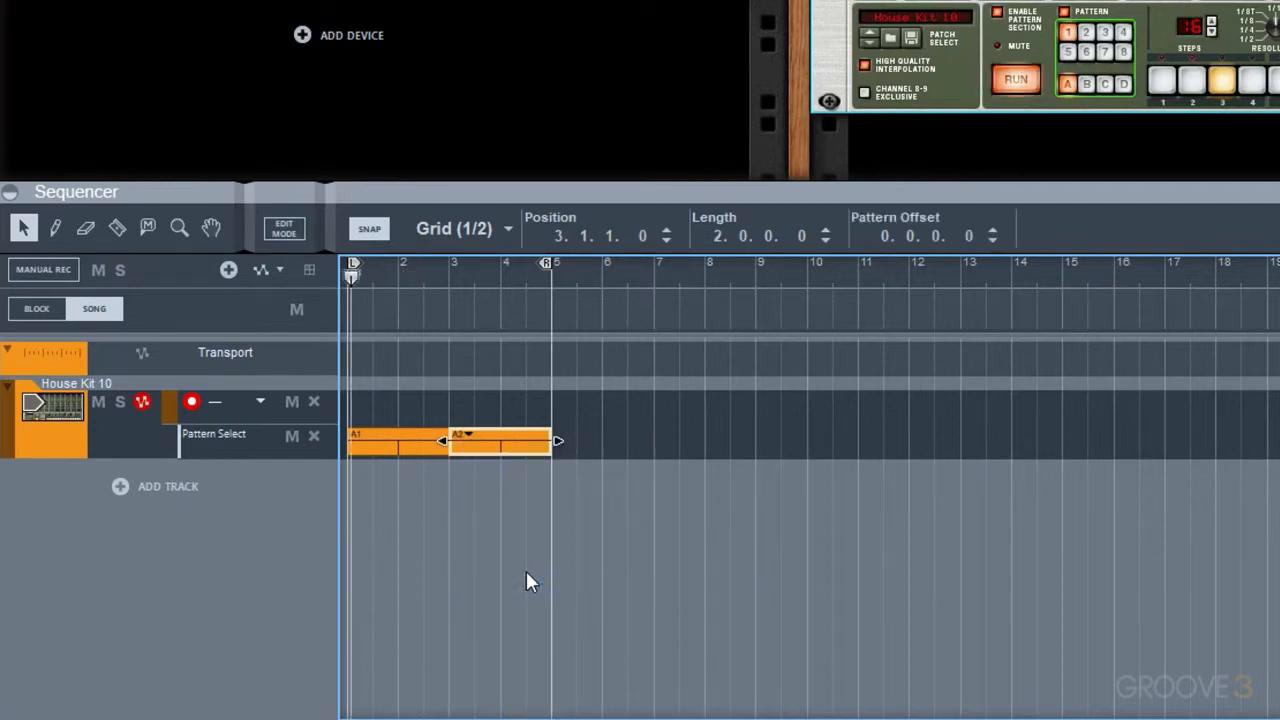
pyautogui.click(523, 575)
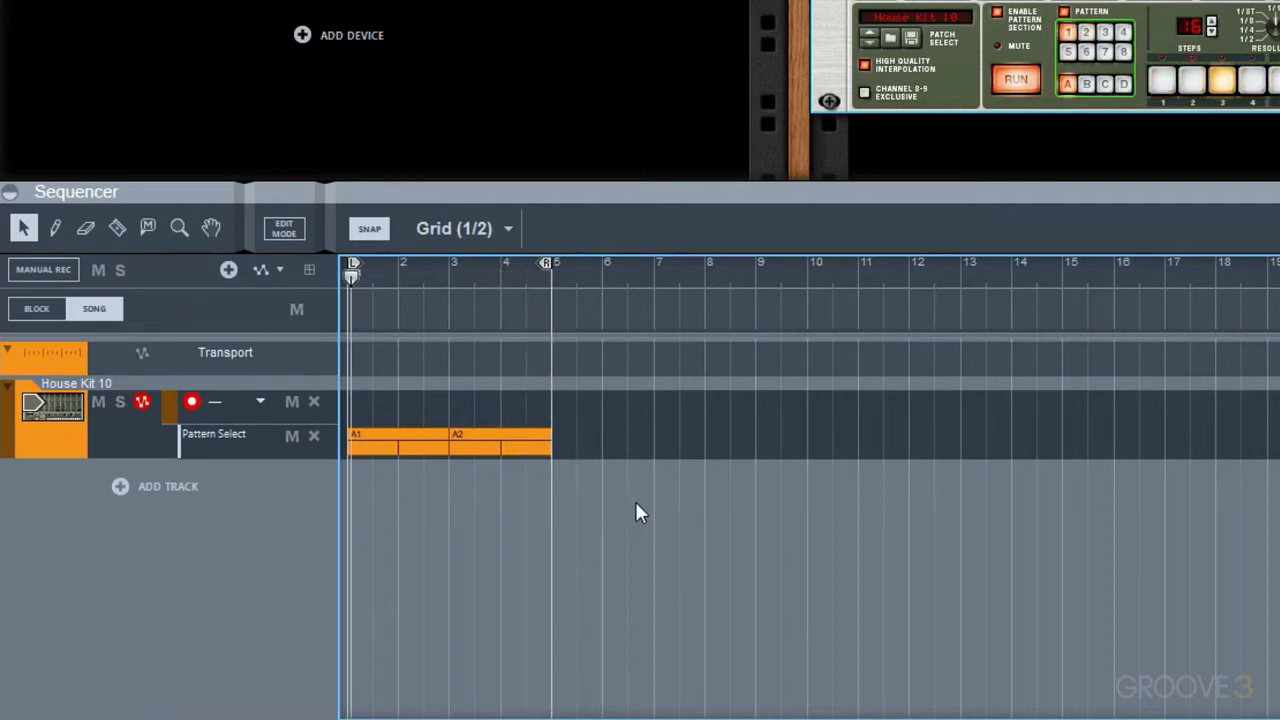
pyautogui.moveTo(635, 501); pyautogui.dragTo(368, 458)
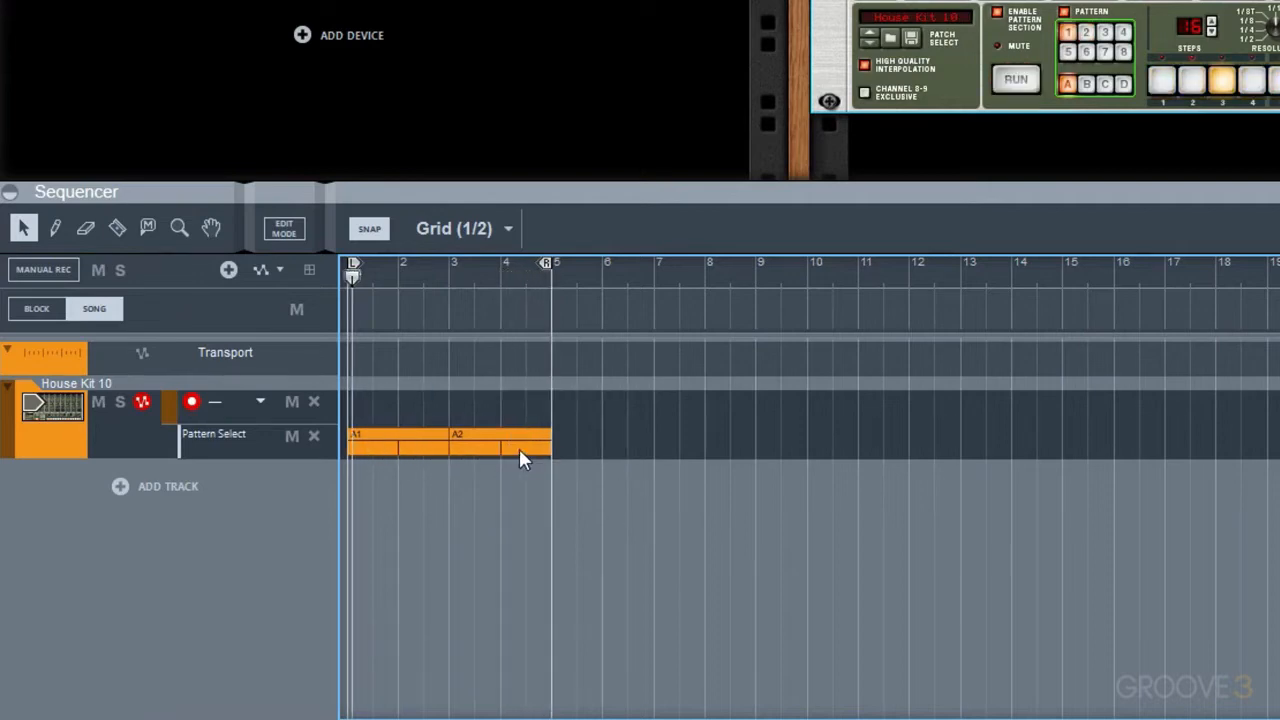
# Lengthen the A2 clip to 7 bars and move the part split off at bar 7 to position 8.3.1
pyautogui.click(519, 448)
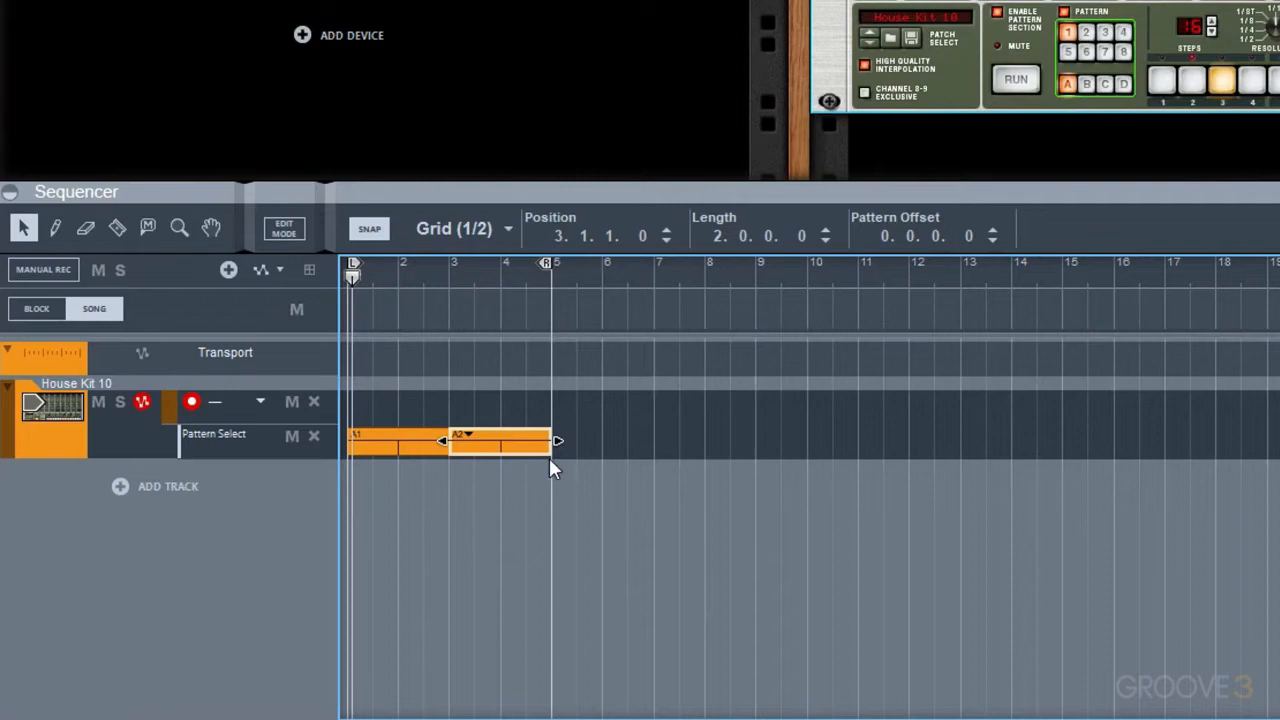
pyautogui.moveTo(557, 442); pyautogui.dragTo(794, 472)
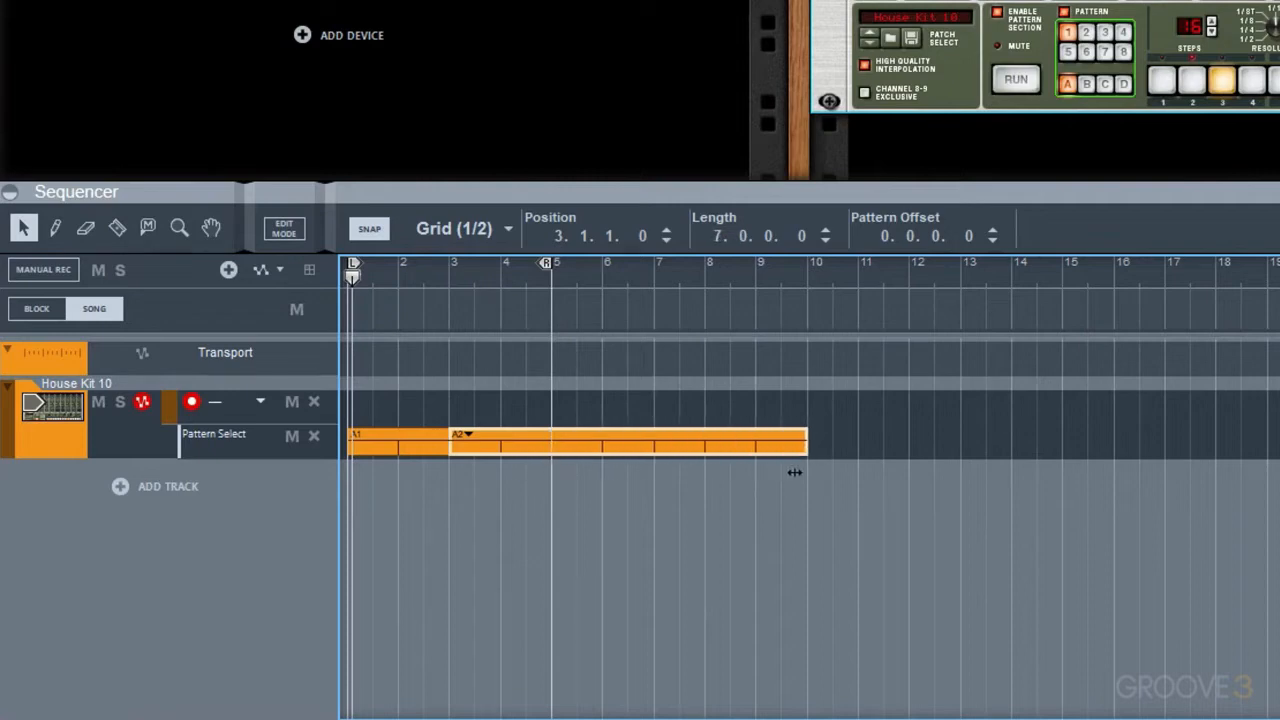
pyautogui.press('r')
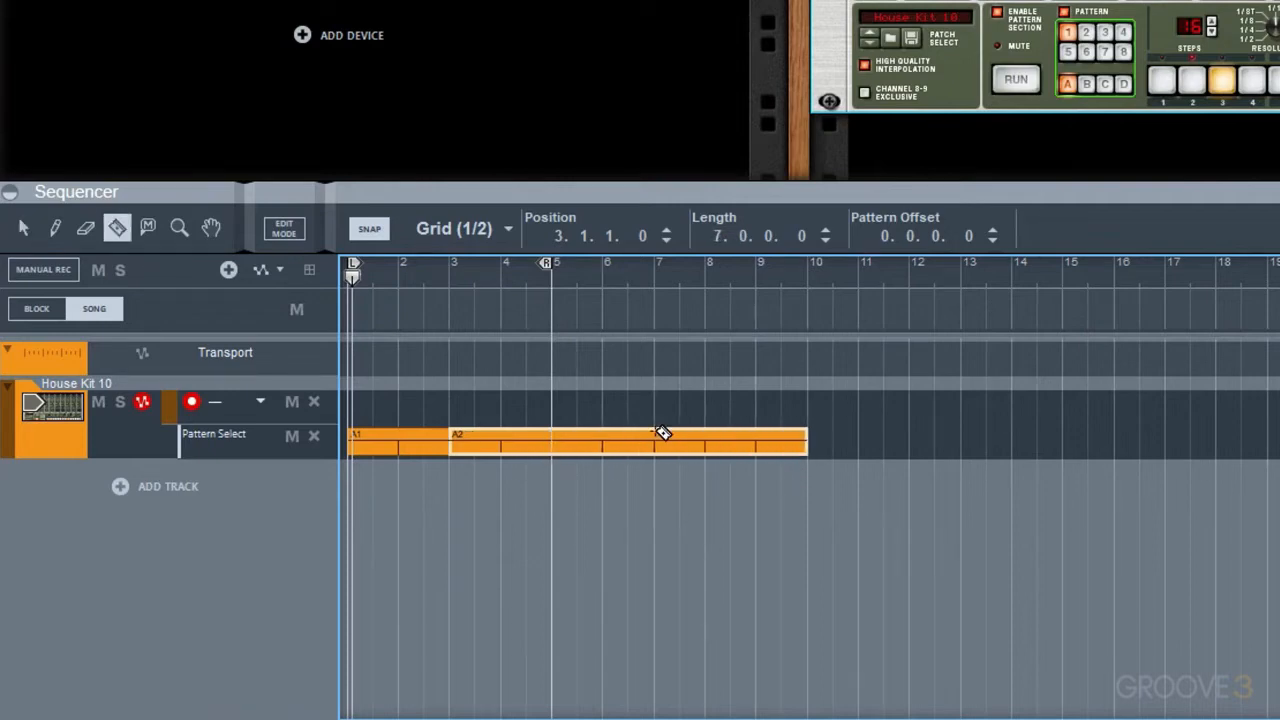
pyautogui.click(658, 436)
pyautogui.press('q')
pyautogui.moveTo(700, 456); pyautogui.dragTo(782, 458)
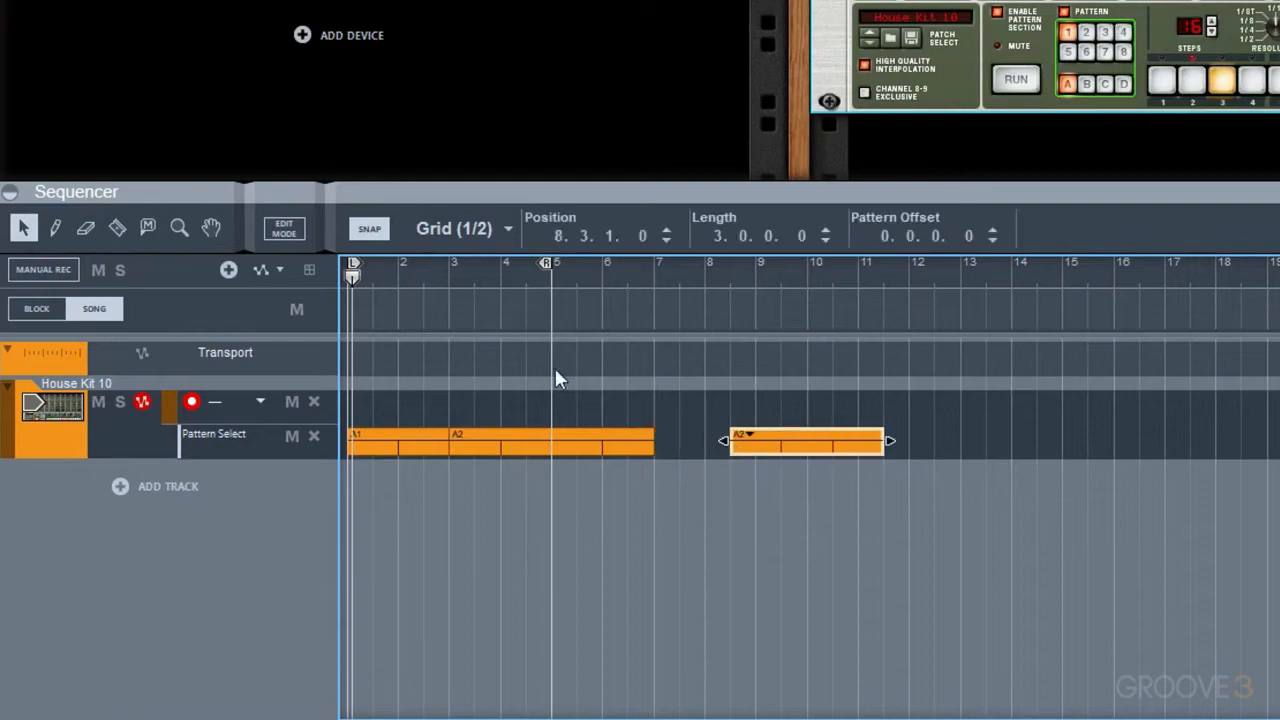
# Split the A1 clip at bar 2 and move both A2 clips together further along the timeline
pyautogui.press('r')
pyautogui.click(450, 444)
pyautogui.press('q')
pyautogui.moveTo(506, 391); pyautogui.dragTo(893, 458)
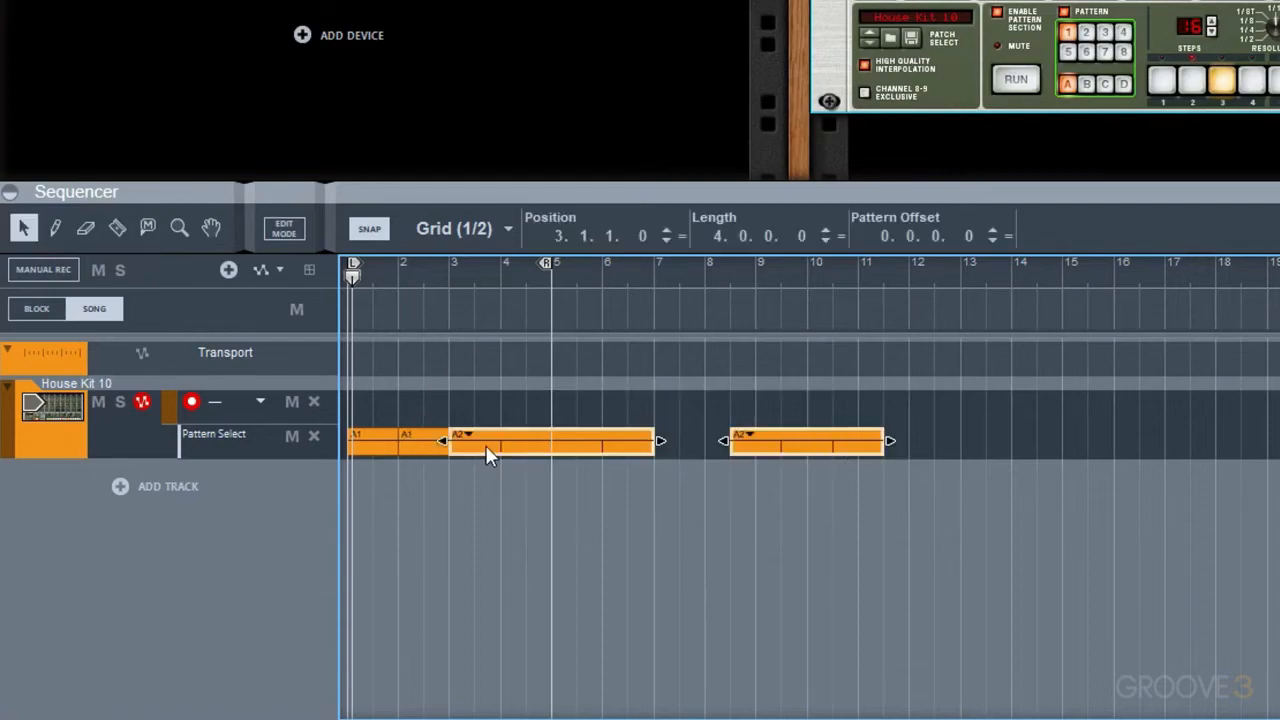
pyautogui.moveTo(486, 449); pyautogui.dragTo(614, 449)
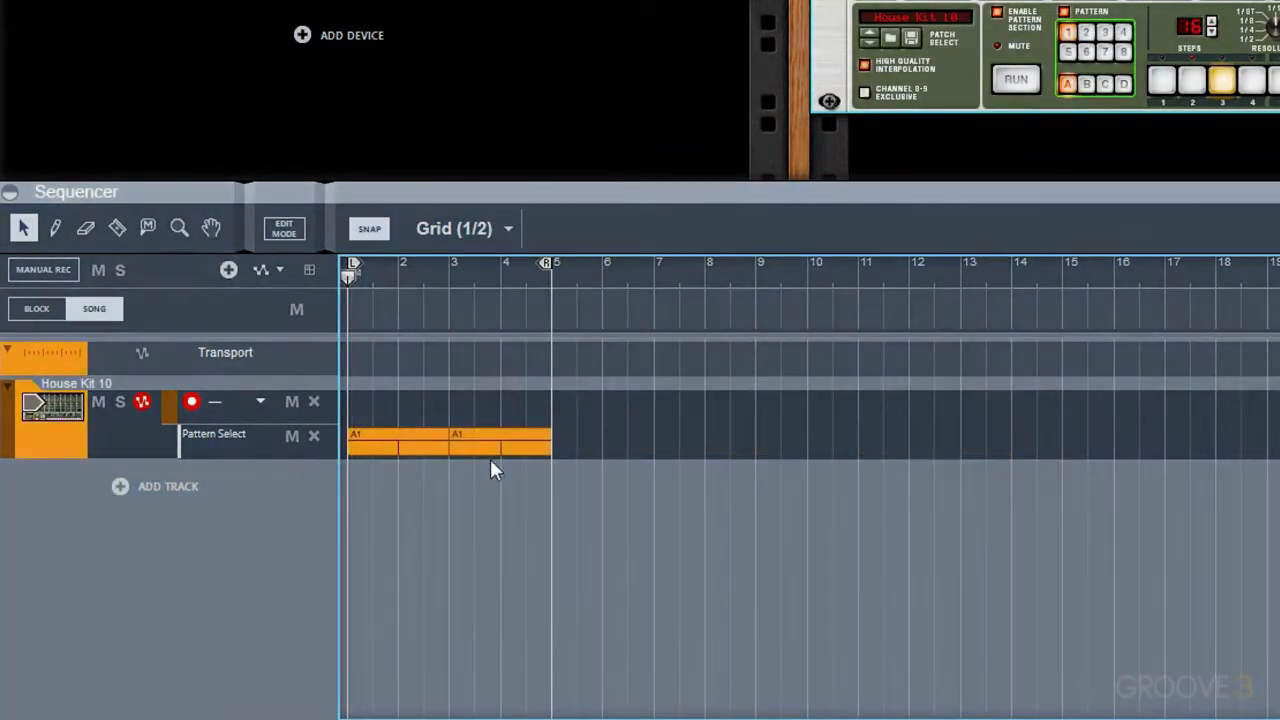
# Set the Pattern Offset of the A1 clip at bar 3 to -0.3.0.0 and play it back
pyautogui.click(503, 437)
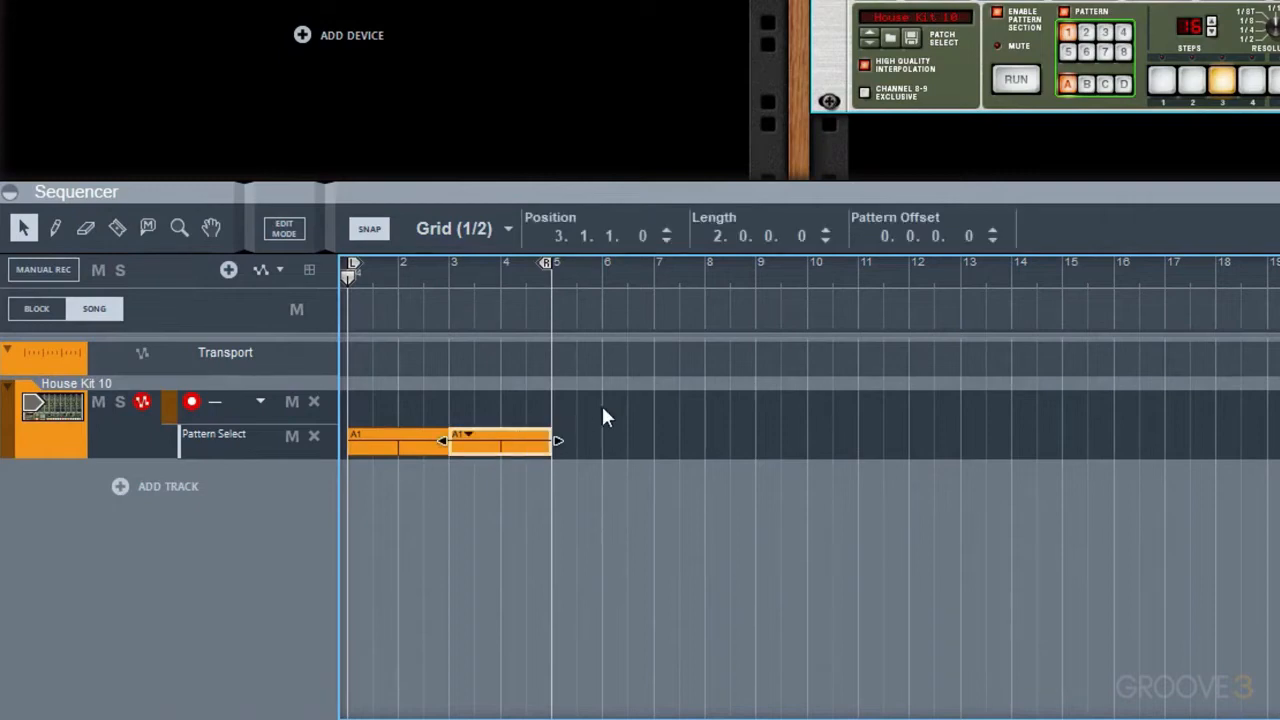
pyautogui.click(907, 235)
pyautogui.press('Return')
pyautogui.press('space')
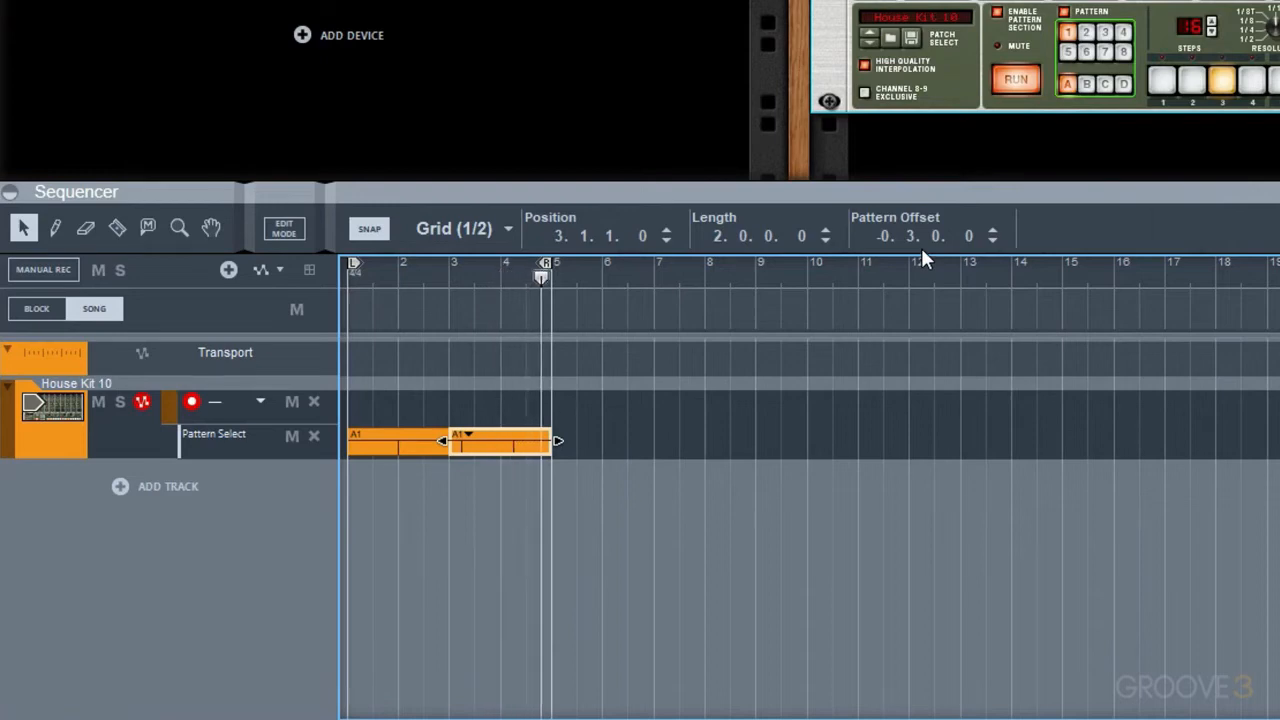
pyautogui.press('space')
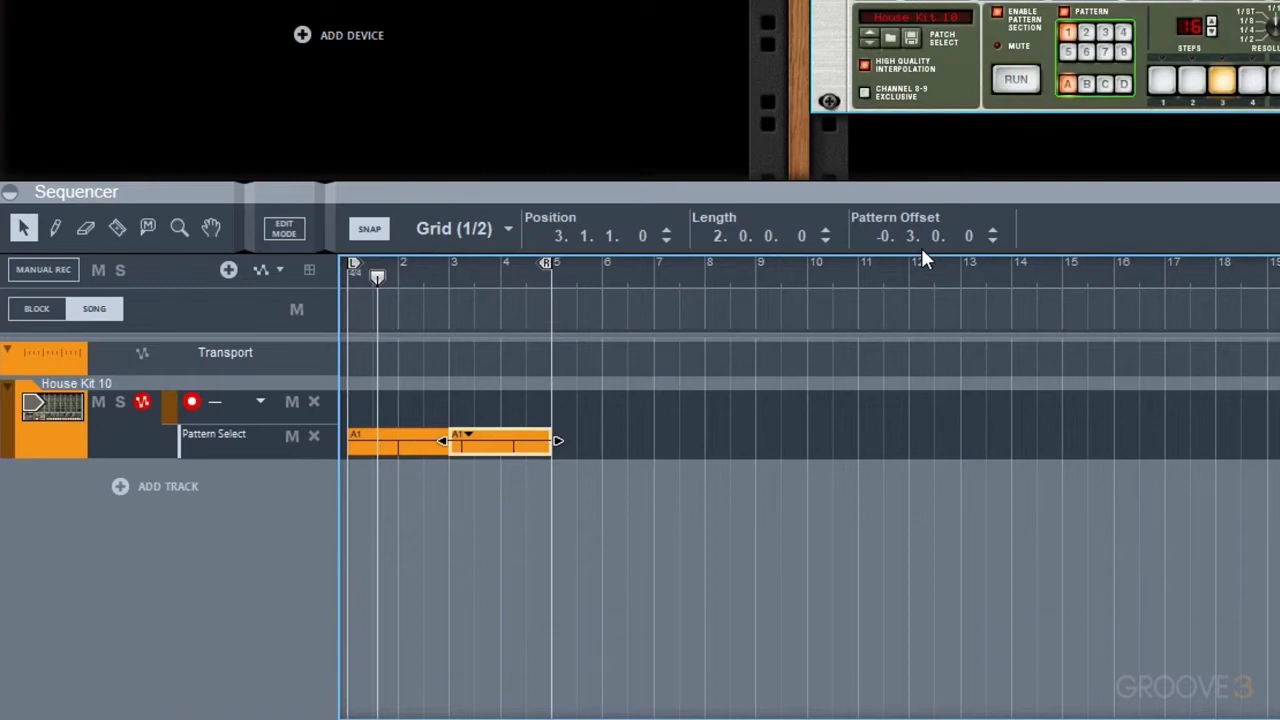
# Split the A1 clip at bar 1 on beats 2, 3 and 4 of that bar
pyautogui.click(619, 402)
pyautogui.scroll(5, 397, 467)
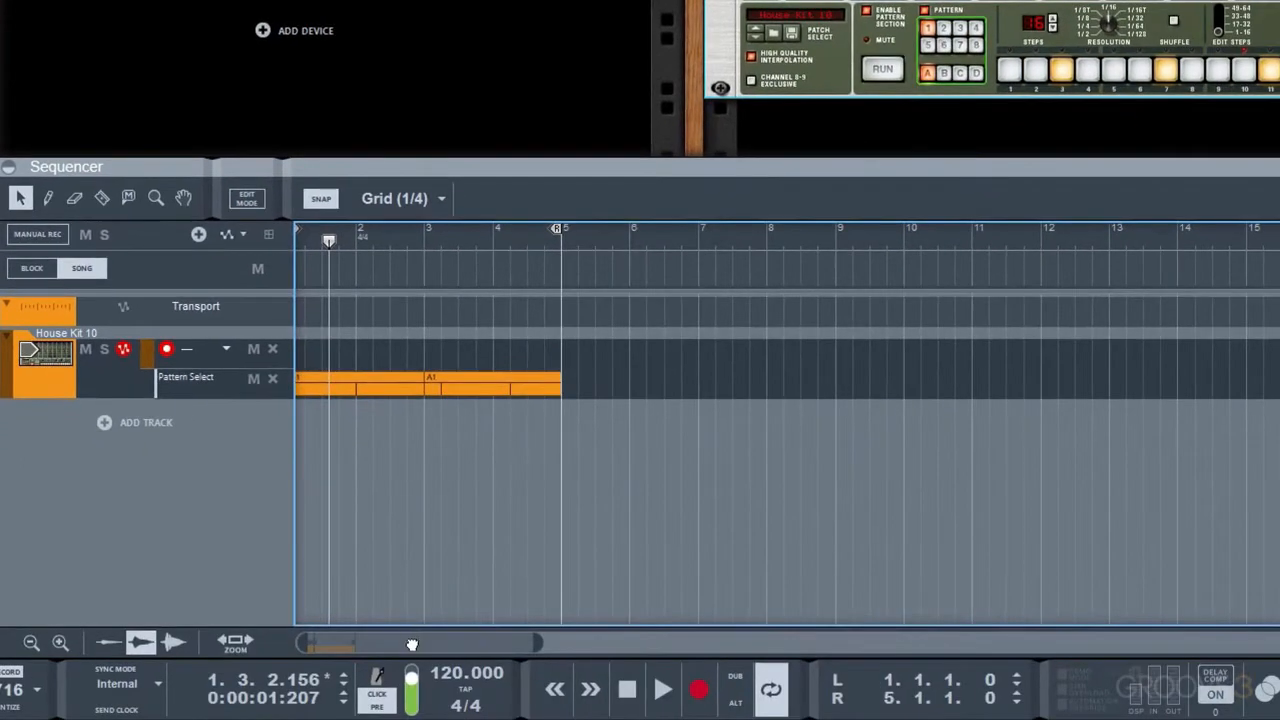
pyautogui.moveTo(411, 645); pyautogui.dragTo(384, 643)
pyautogui.click(354, 385)
pyautogui.press('h')
pyautogui.press('h')
pyautogui.press('h')
pyautogui.press('h')
pyautogui.click(346, 427)
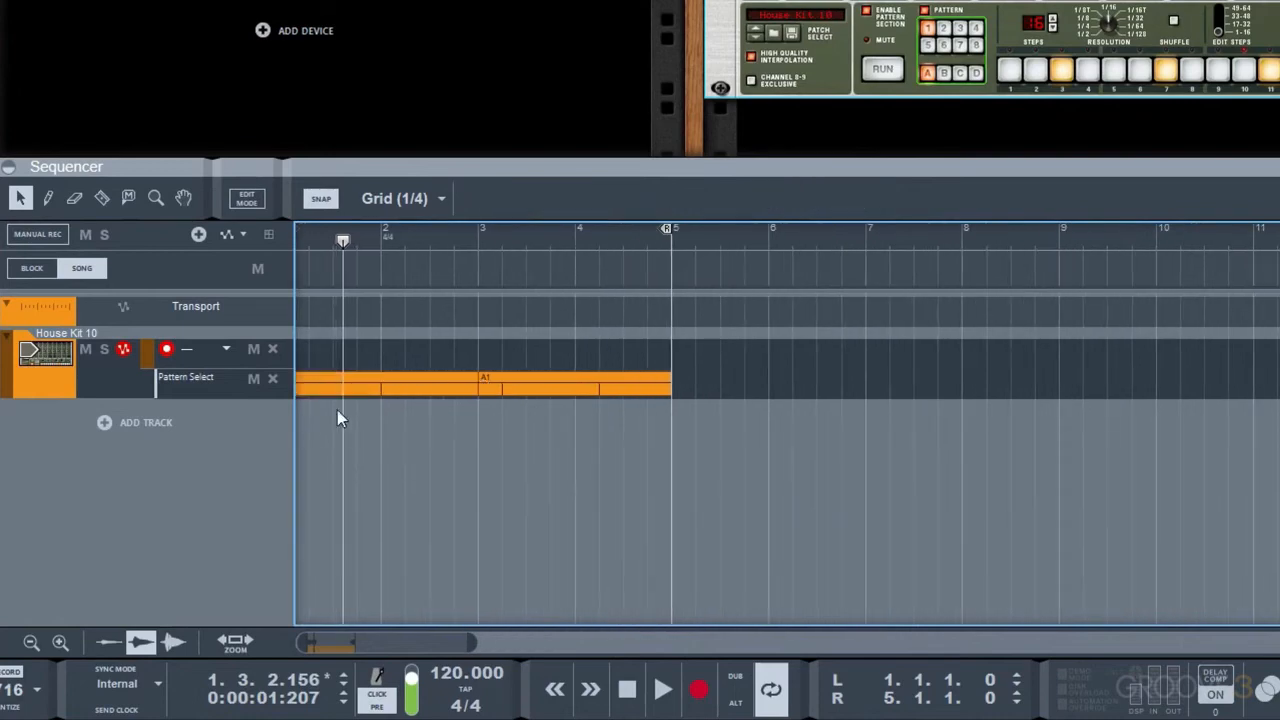
pyautogui.press('r')
pyautogui.click(318, 385)
pyautogui.click(339, 385)
pyautogui.click(360, 385)
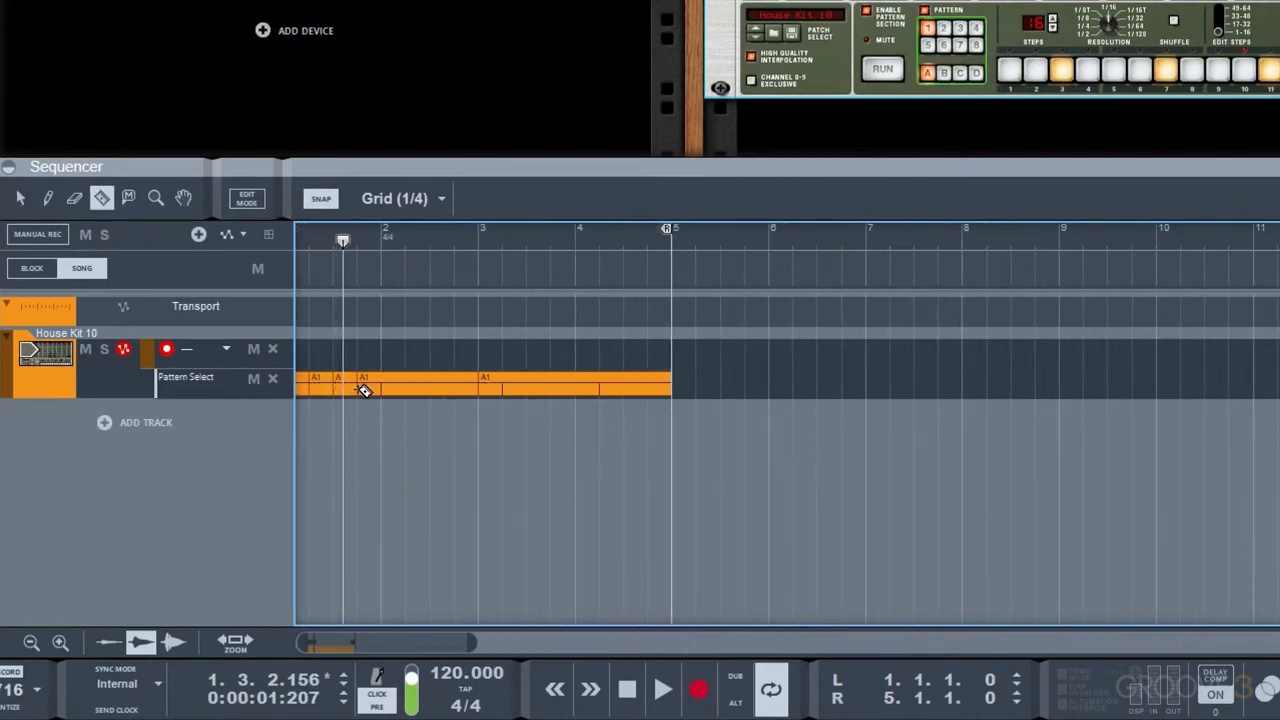
# Check the pattern offset of each A1 clip starting on beats 2, 3 and 4 of bar 1
pyautogui.press('q')
pyautogui.click(321, 387)
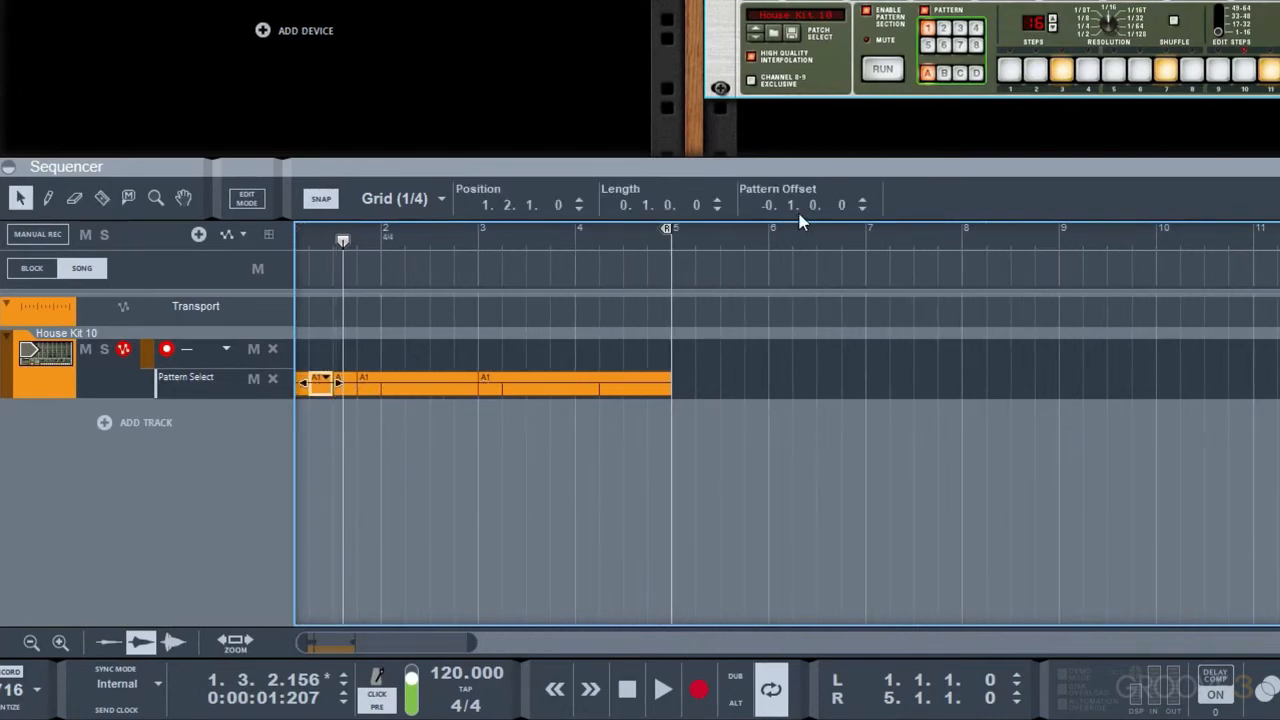
pyautogui.moveTo(346, 385); pyautogui.dragTo(349, 385)
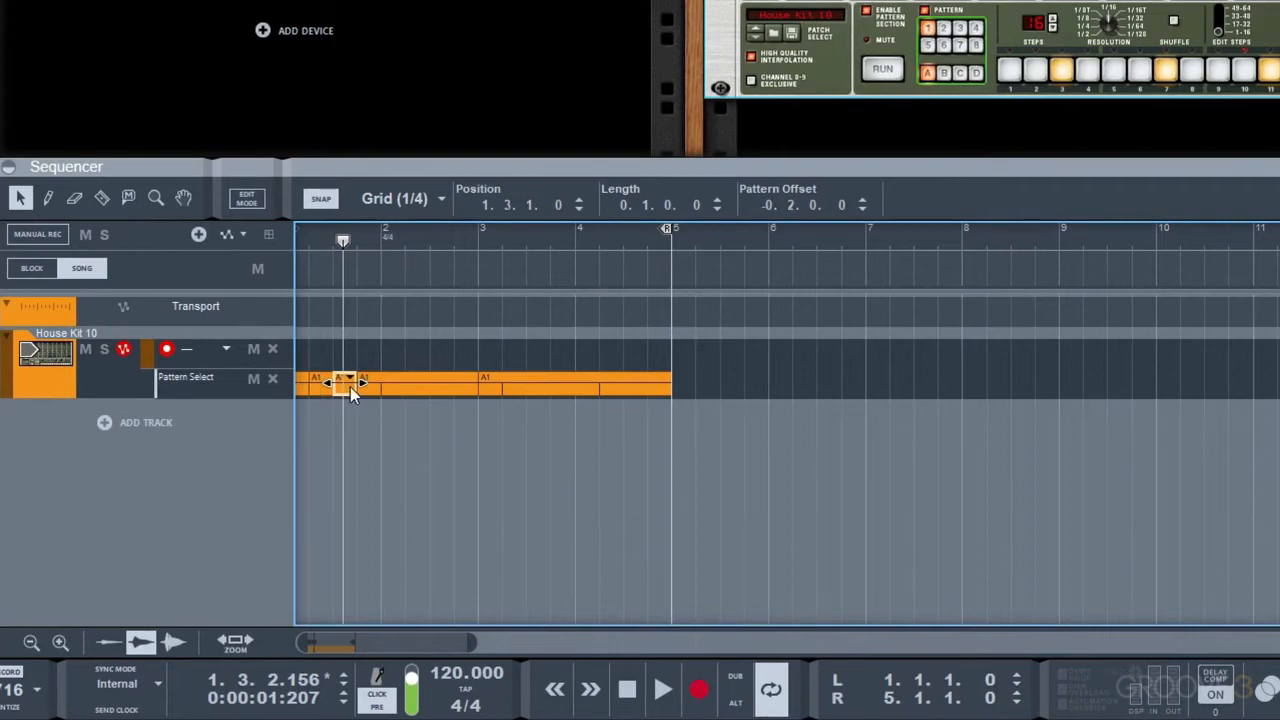
pyautogui.click(374, 387)
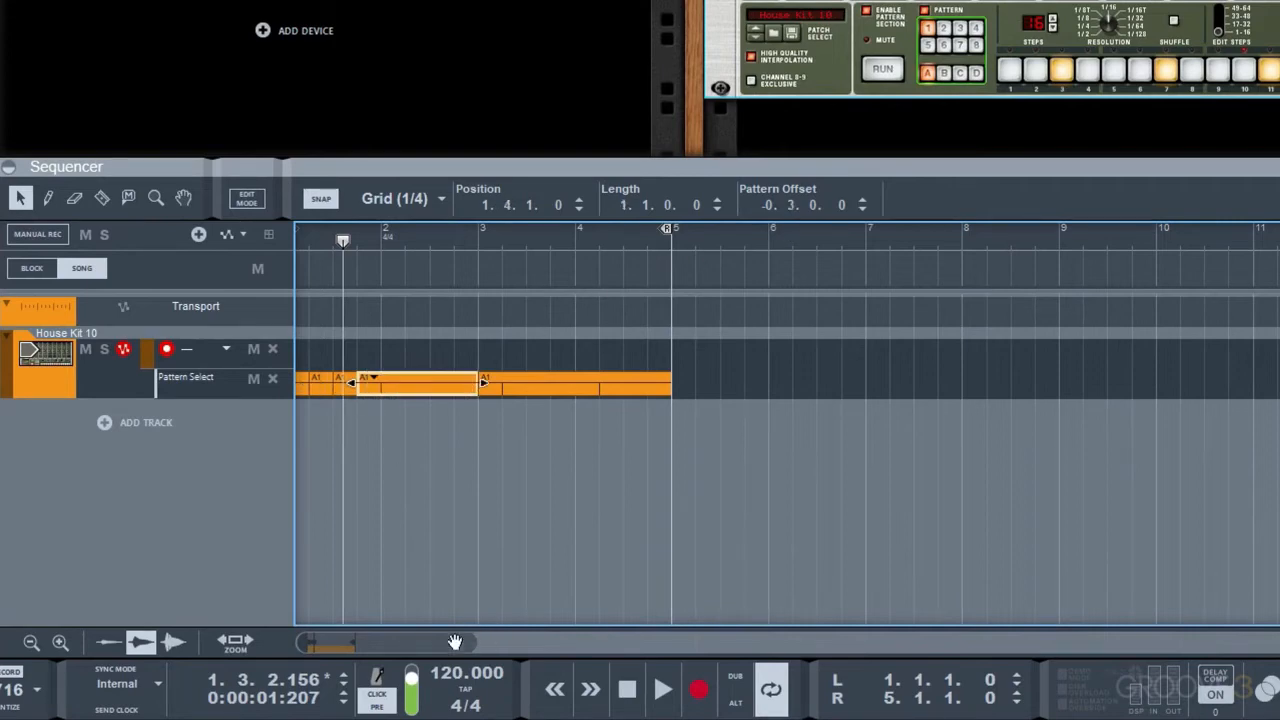
# Delete the A1 clips from beat 4 of bar 1 onward, keeping the first three one-beat clips
pyautogui.moveTo(346, 642); pyautogui.dragTo(323, 636)
pyautogui.moveTo(532, 416); pyautogui.dragTo(399, 373)
pyautogui.press('Delete')
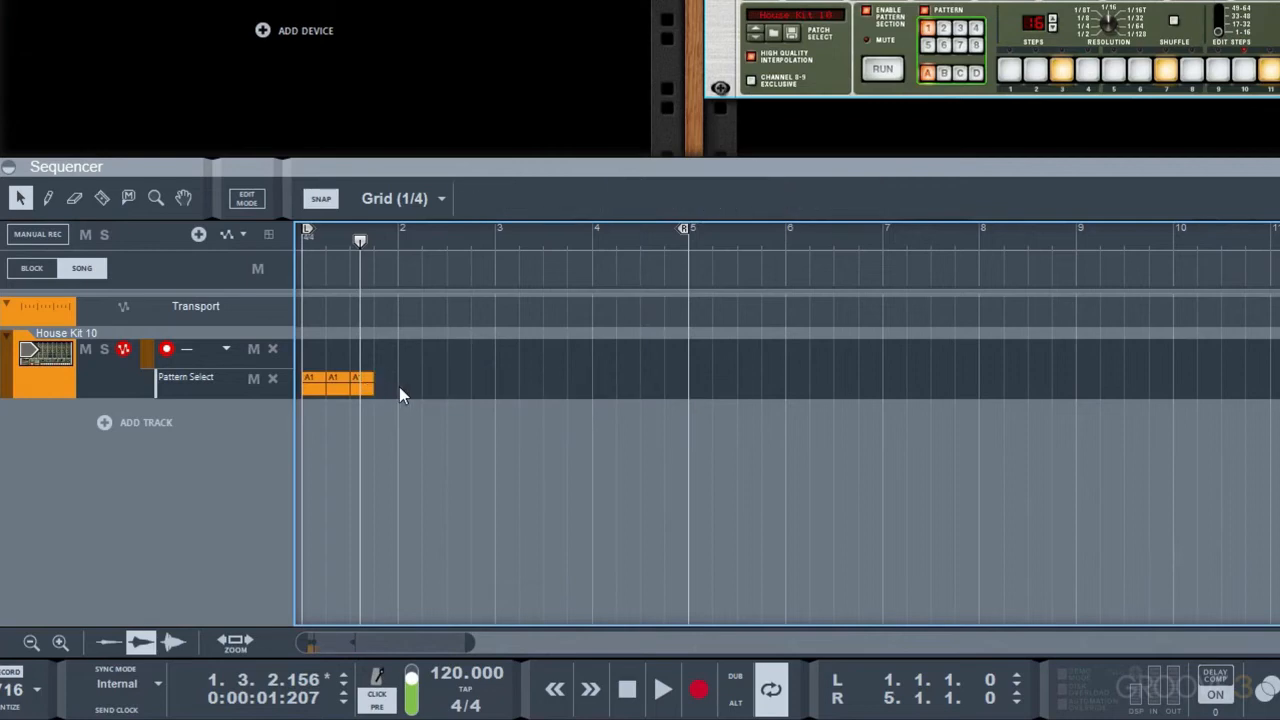
# Duplicate the A1 clip on beat 3 of bar 1 three times and play the sequence
pyautogui.click(366, 385)
pyautogui.hotkey('ctrl', 'd')
pyautogui.hotkey('ctrl', 'd')
pyautogui.hotkey('ctrl', 'd')
pyautogui.press('space')
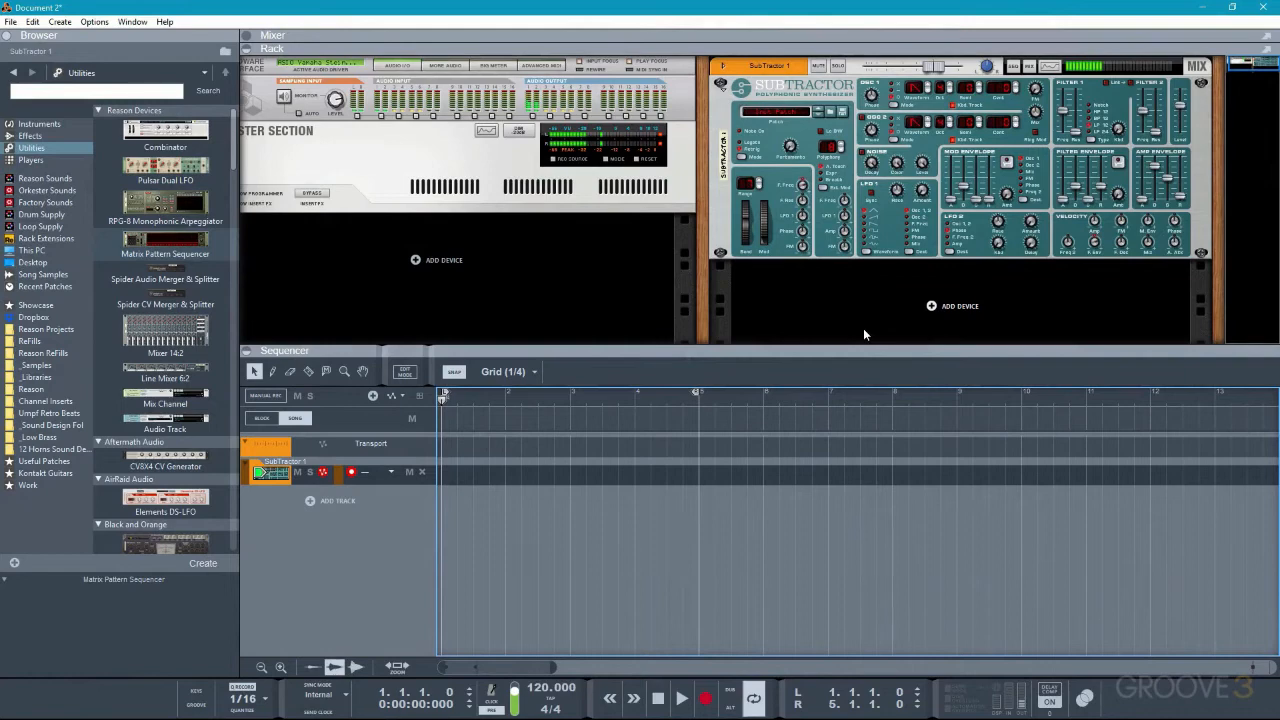
# Add a Matrix Pattern Sequencer below the SubTractor and check its CV connections on the back of the rack
pyautogui.click(58, 149)
pyautogui.moveTo(165, 242)
pyautogui.mouseDown()
pyautogui.moveTo(148, 257)
pyautogui.moveTo(655, 312)
pyautogui.moveTo(872, 307)
pyautogui.mouseUp()
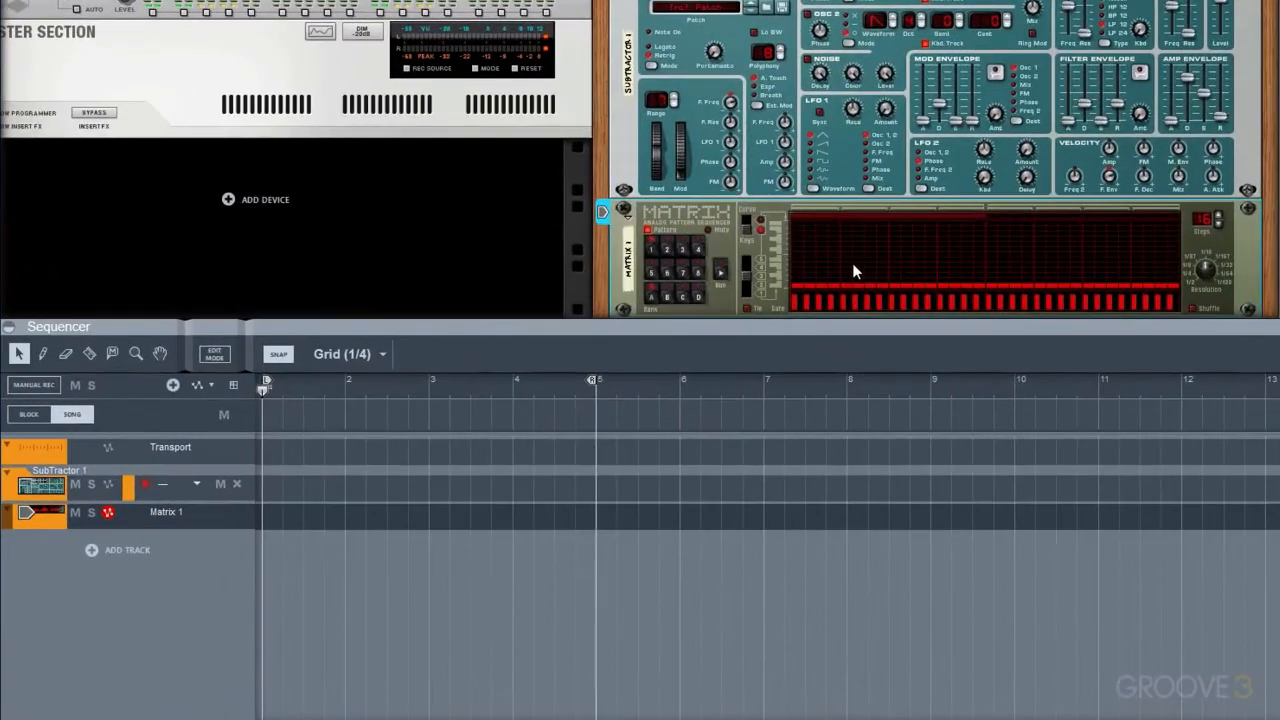
pyautogui.scroll(-1, 810, 255)
pyautogui.press('Tab')
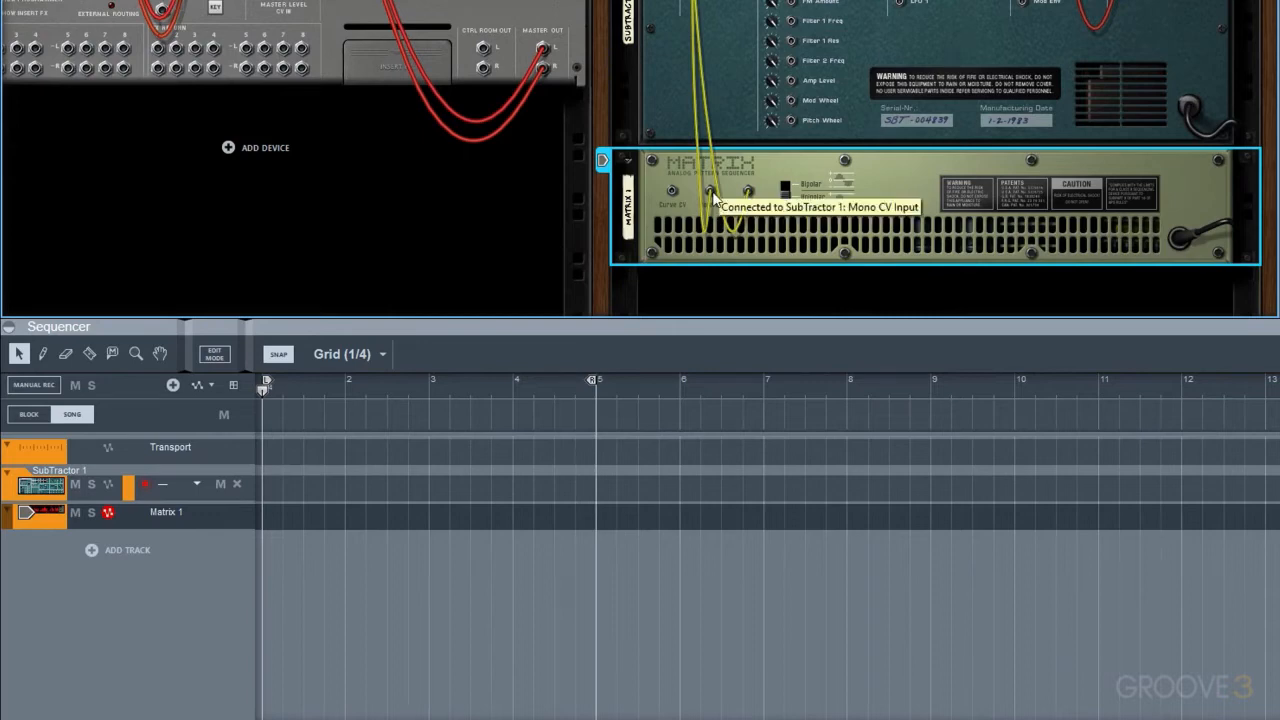
pyautogui.press('Tab')
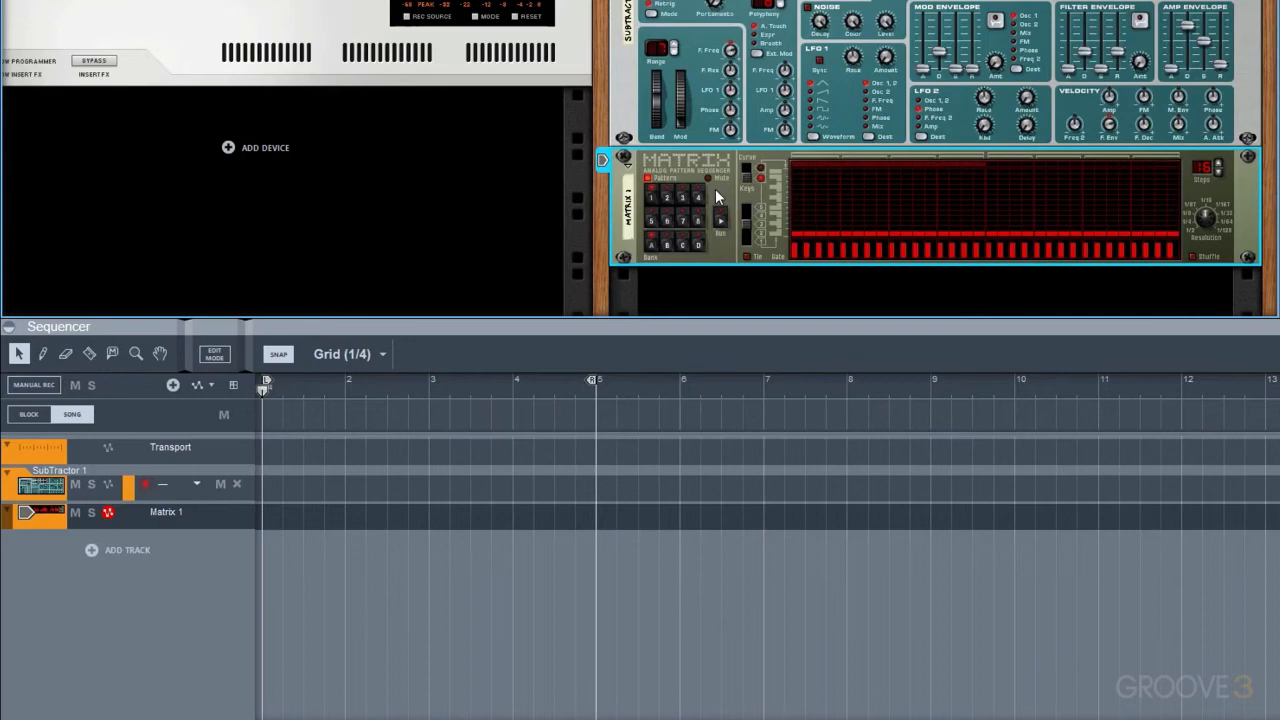
# Draw a varied rising and falling note pattern across the Matrix's 16 steps and listen to it during playback
pyautogui.press('space')
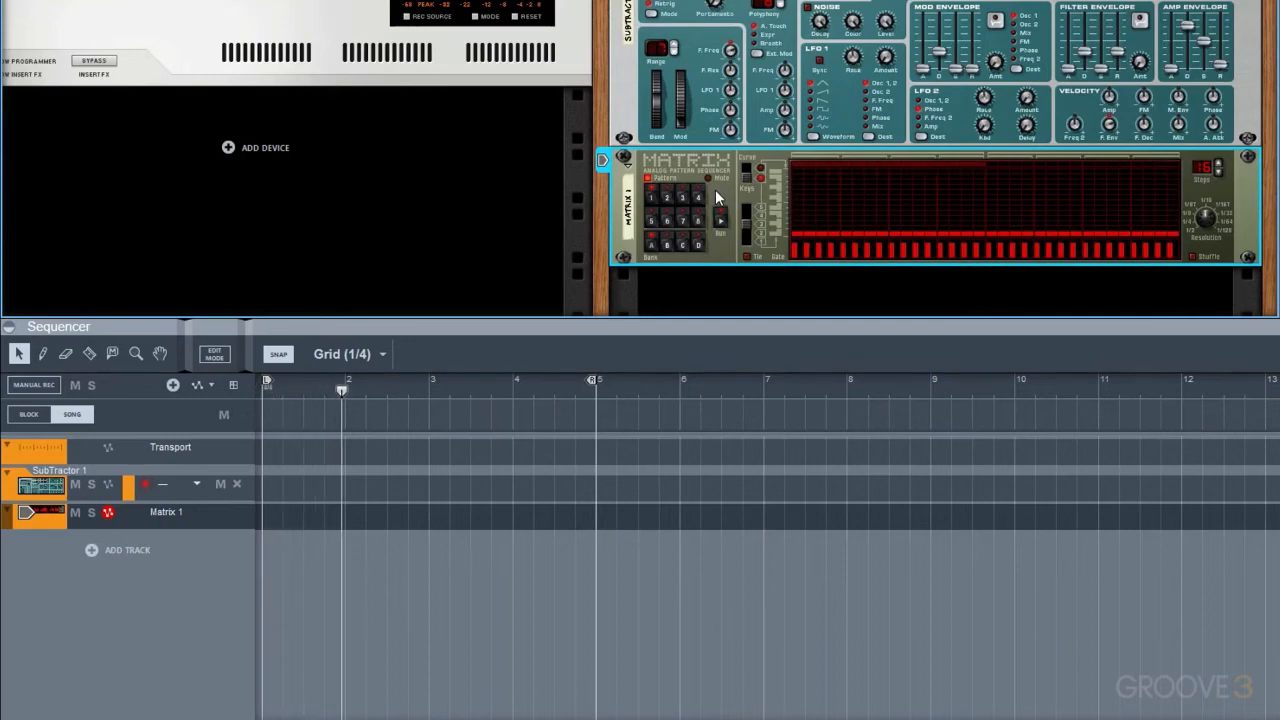
pyautogui.press('space')
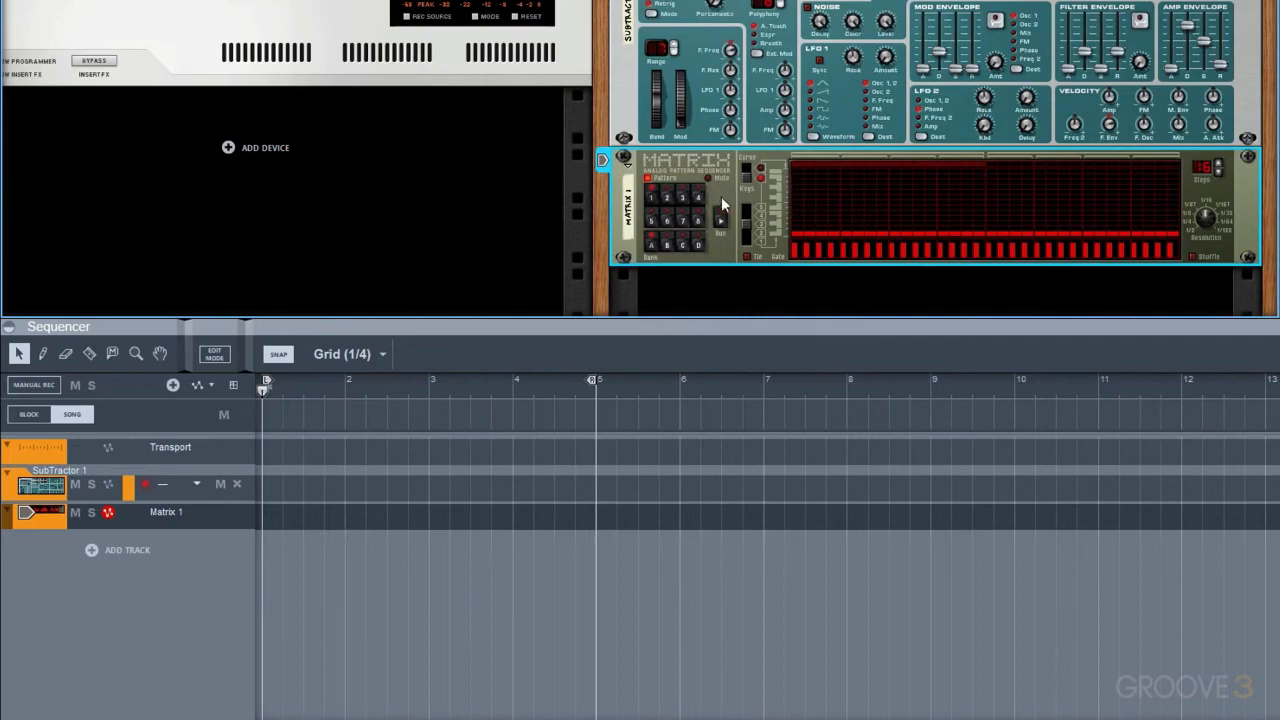
pyautogui.click(821, 218)
pyautogui.moveTo(820, 220)
pyautogui.mouseDown()
pyautogui.moveTo(880, 196)
pyautogui.moveTo(965, 203)
pyautogui.mouseUp()
pyautogui.press('space')
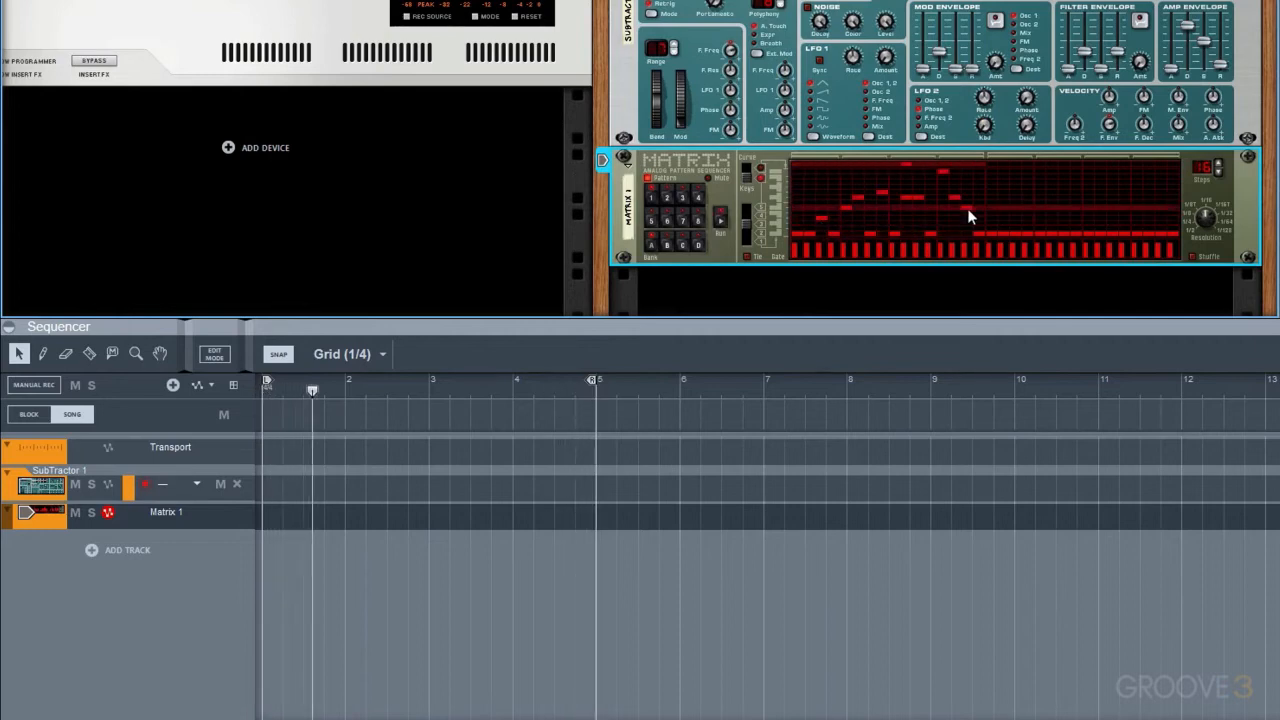
pyautogui.click(978, 219)
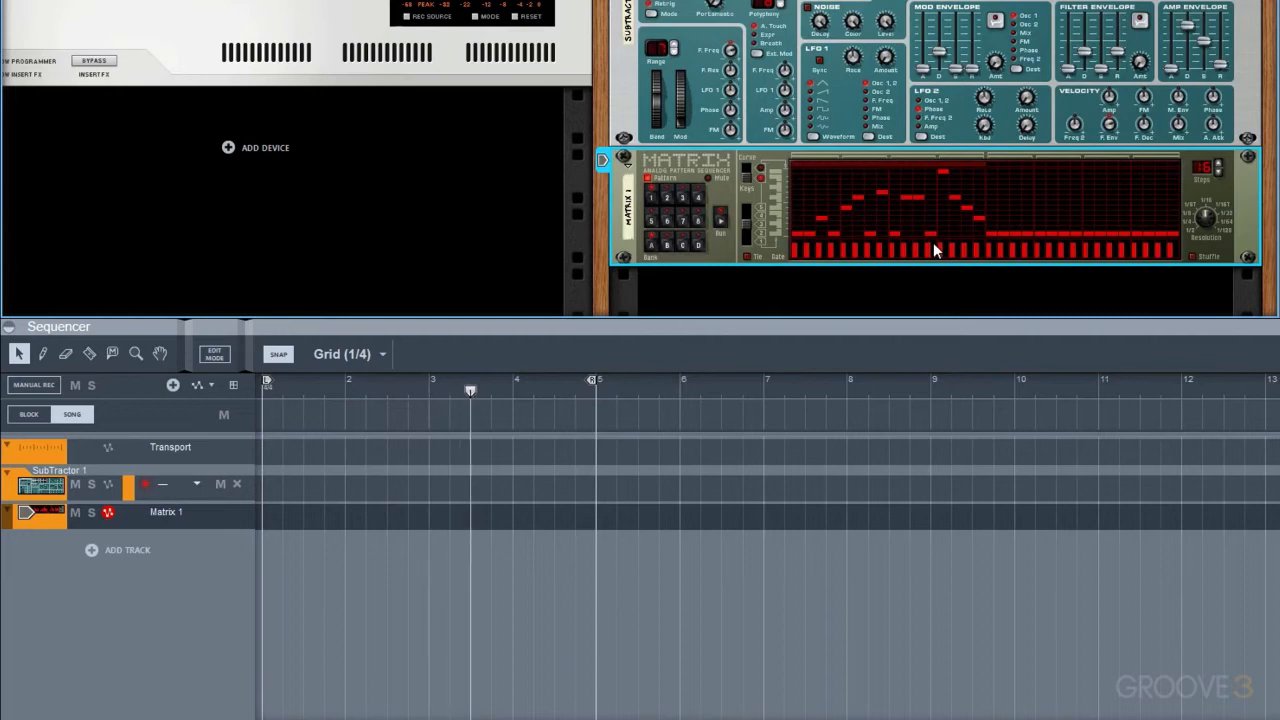
pyautogui.press('space')
# Create a Pattern Select lane for Matrix 1, draw a one-bar A1 clip at bar 1, and play it
pyautogui.click(232, 386)
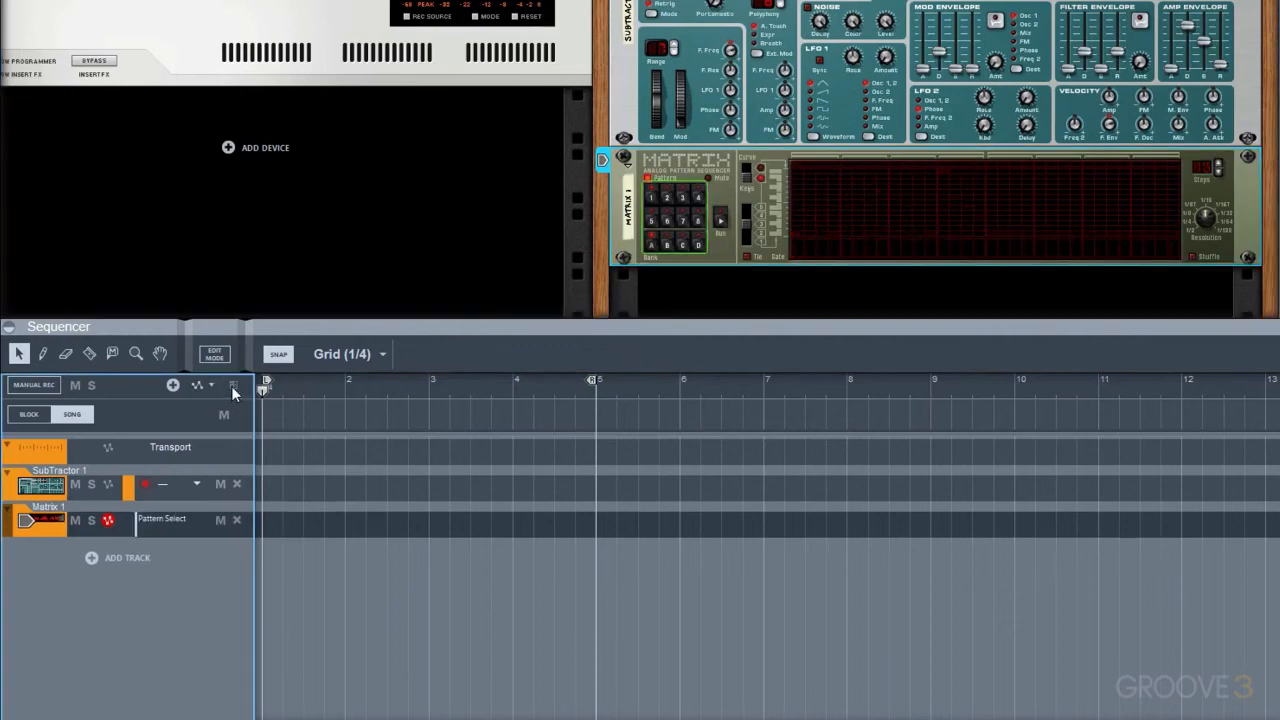
pyautogui.moveTo(273, 525); pyautogui.dragTo(343, 522)
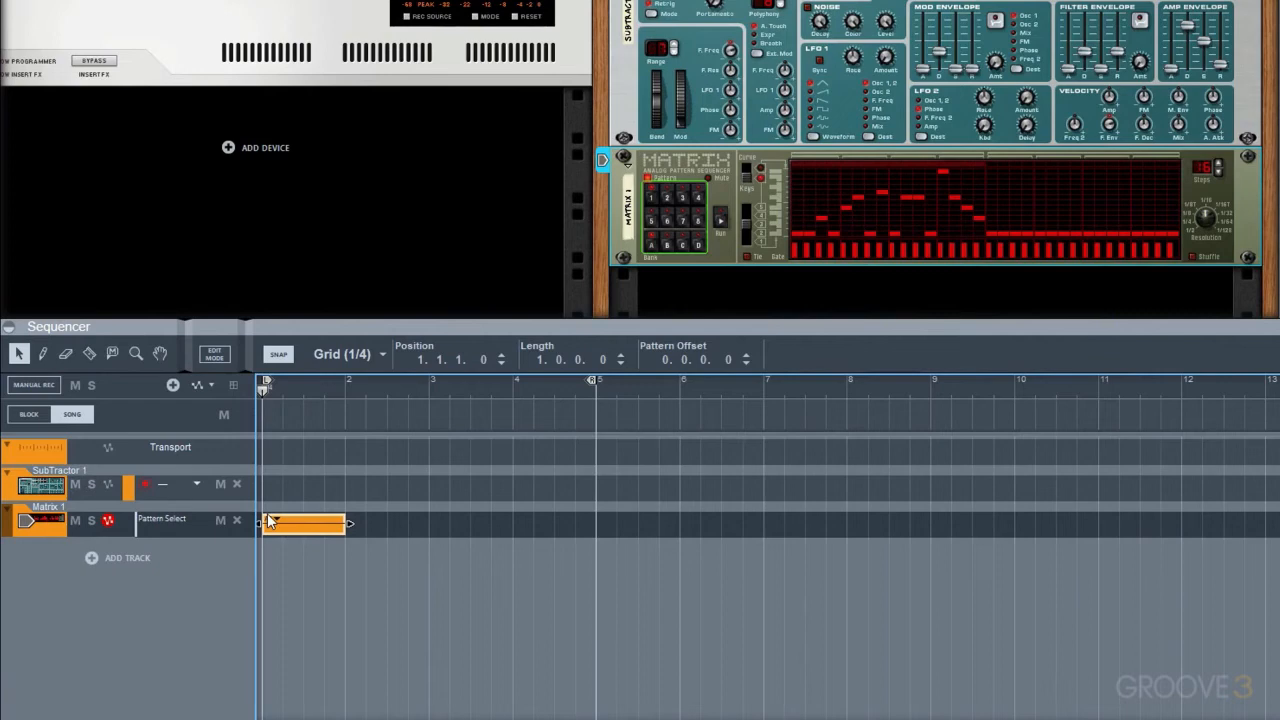
pyautogui.press('space')
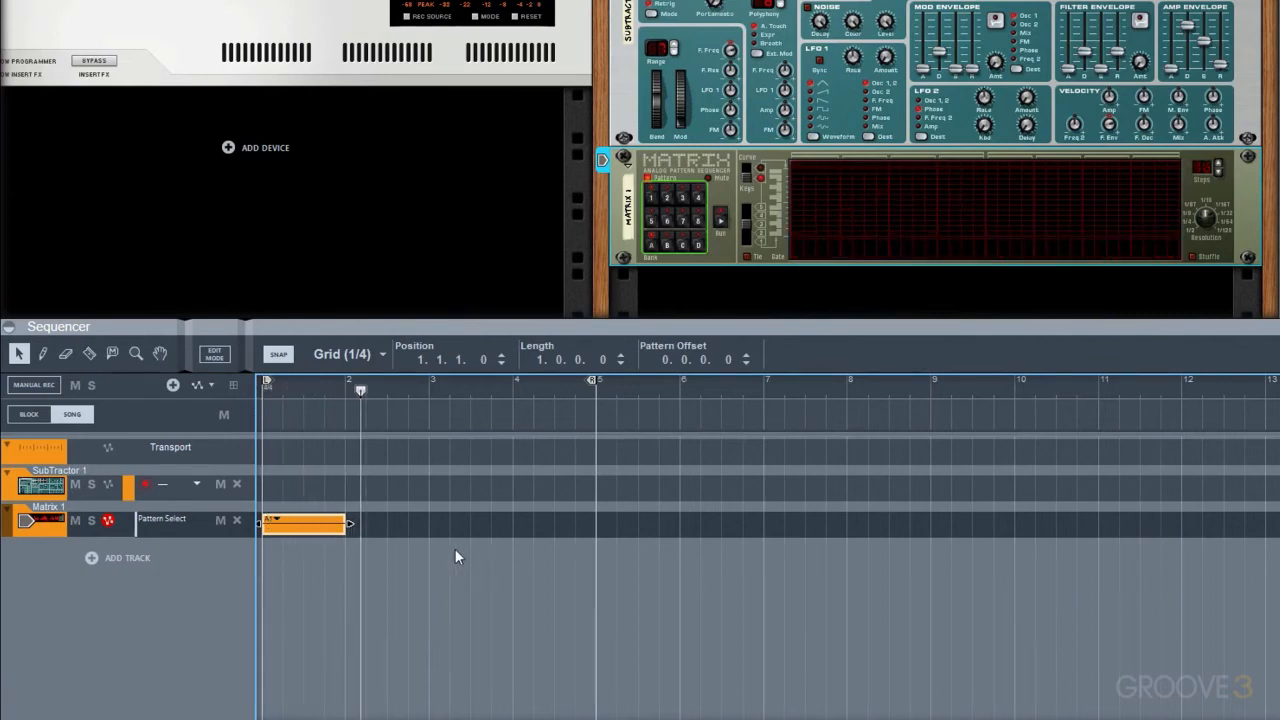
# Split the Matrix A1 clip at its midpoint, duplicate the second half three times, and play the result
pyautogui.keyDown('alt'); pyautogui.click(307, 524); pyautogui.keyUp('alt')
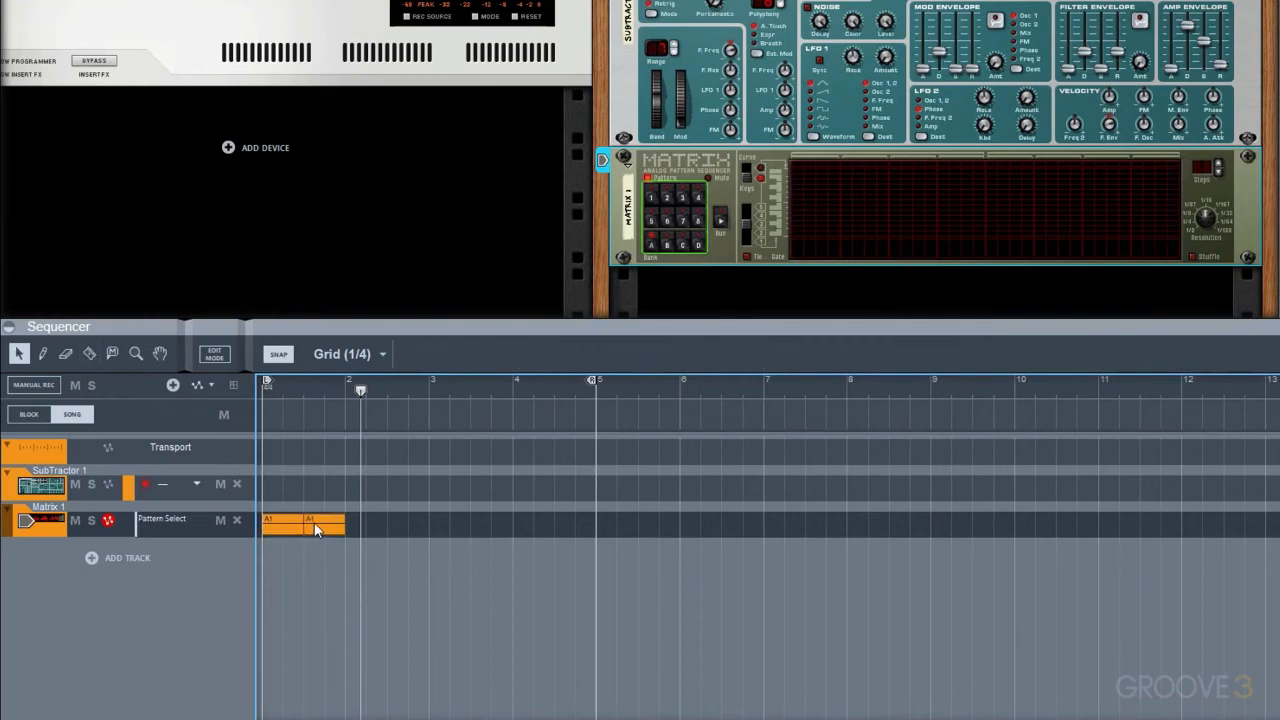
pyautogui.click(314, 524)
pyautogui.hotkey('ctrl', 'd')
pyautogui.hotkey('ctrl', 'd')
pyautogui.hotkey('ctrl', 'd')
pyautogui.hotkey('shift', 'Return')
pyautogui.press('space')
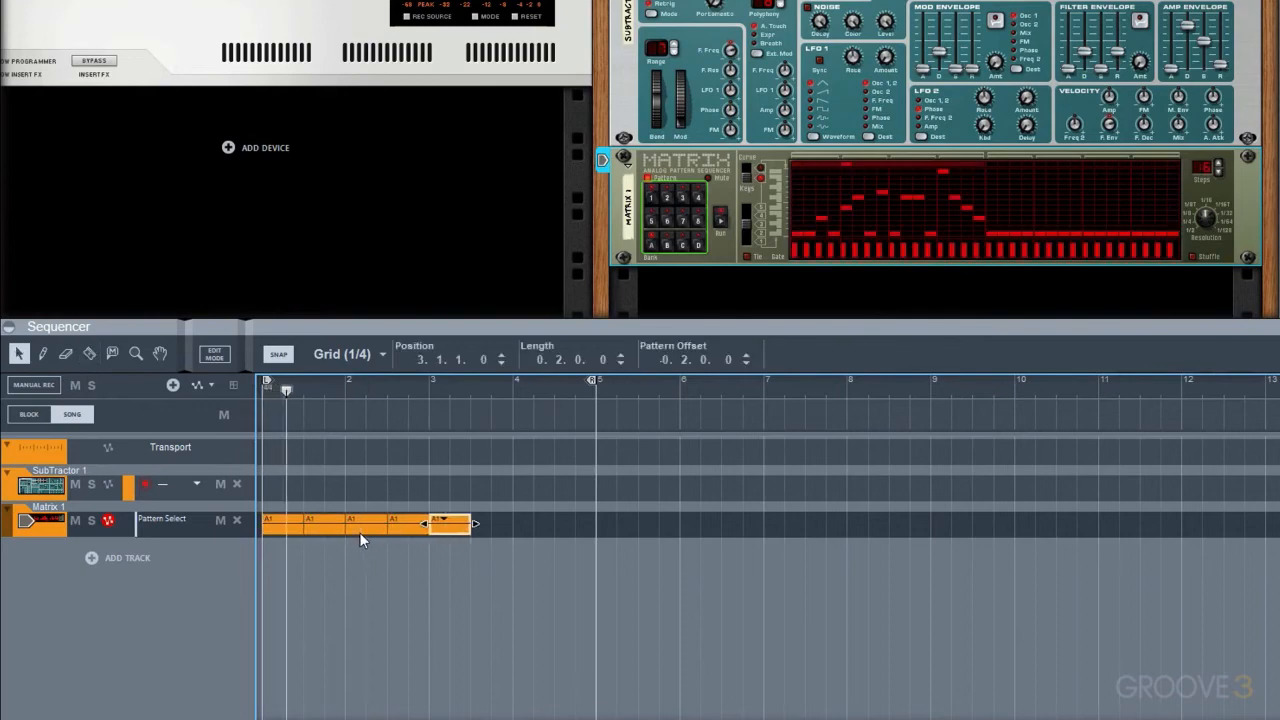
pyautogui.click(365, 557)
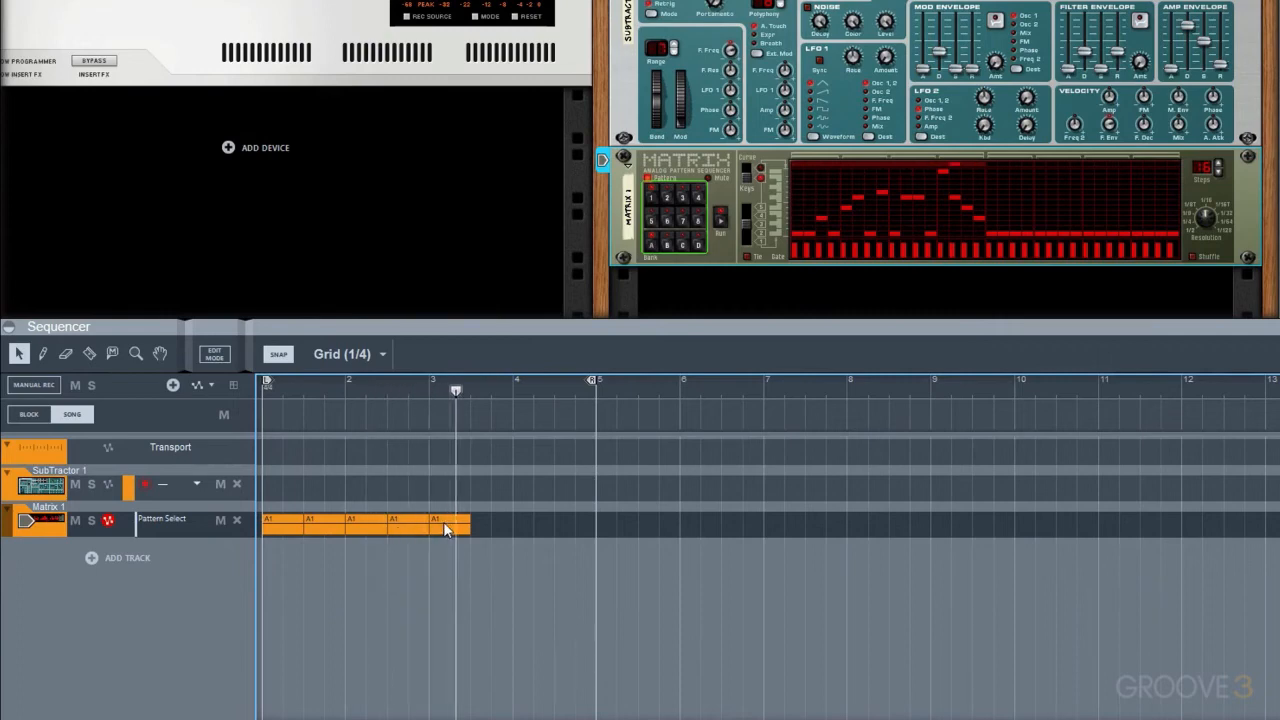
pyautogui.press('space')
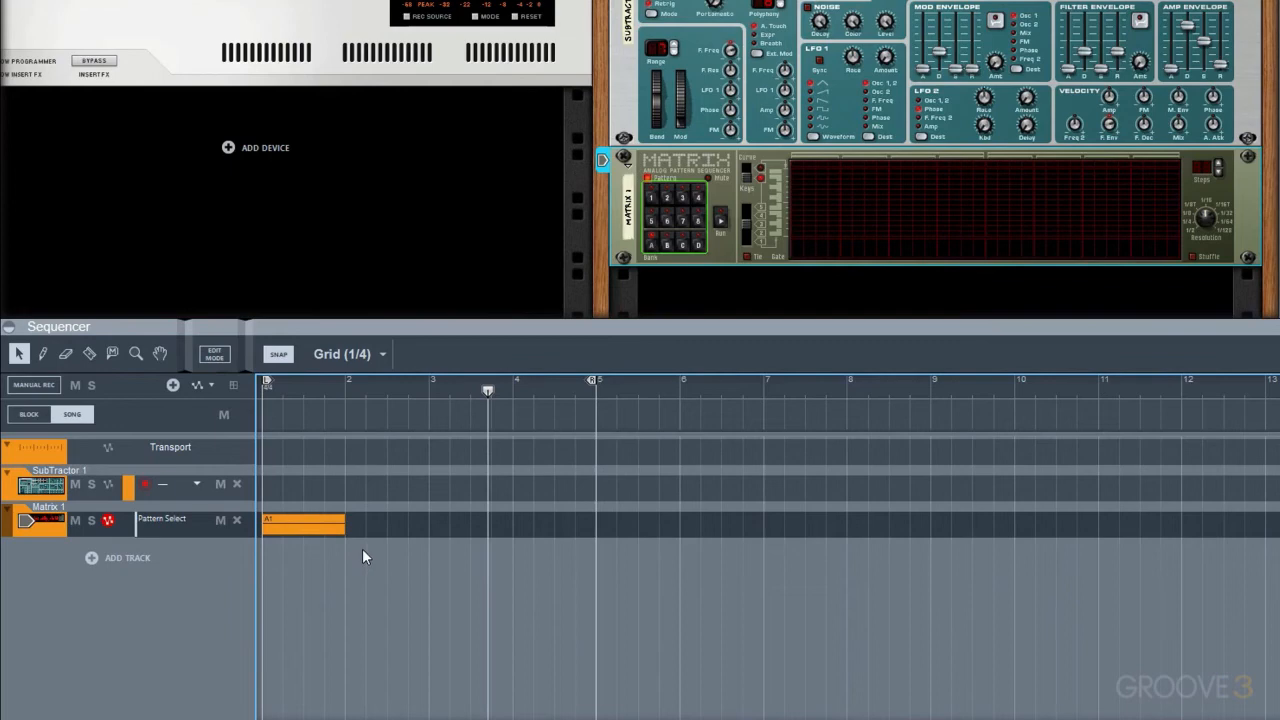
# Copy Matrix pattern 1 as notes to the SubTractor 1 track using Copy Pattern to Track
pyautogui.click(169, 493)
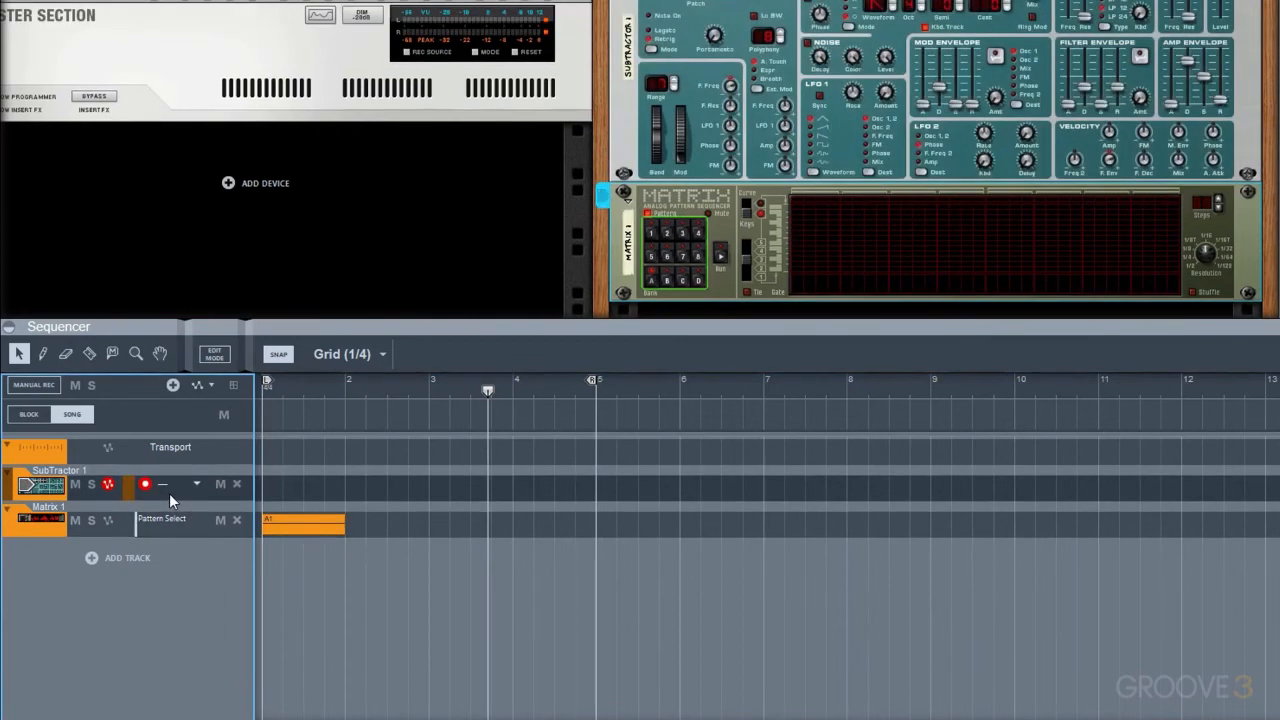
pyautogui.click(674, 235)
pyautogui.click(651, 235)
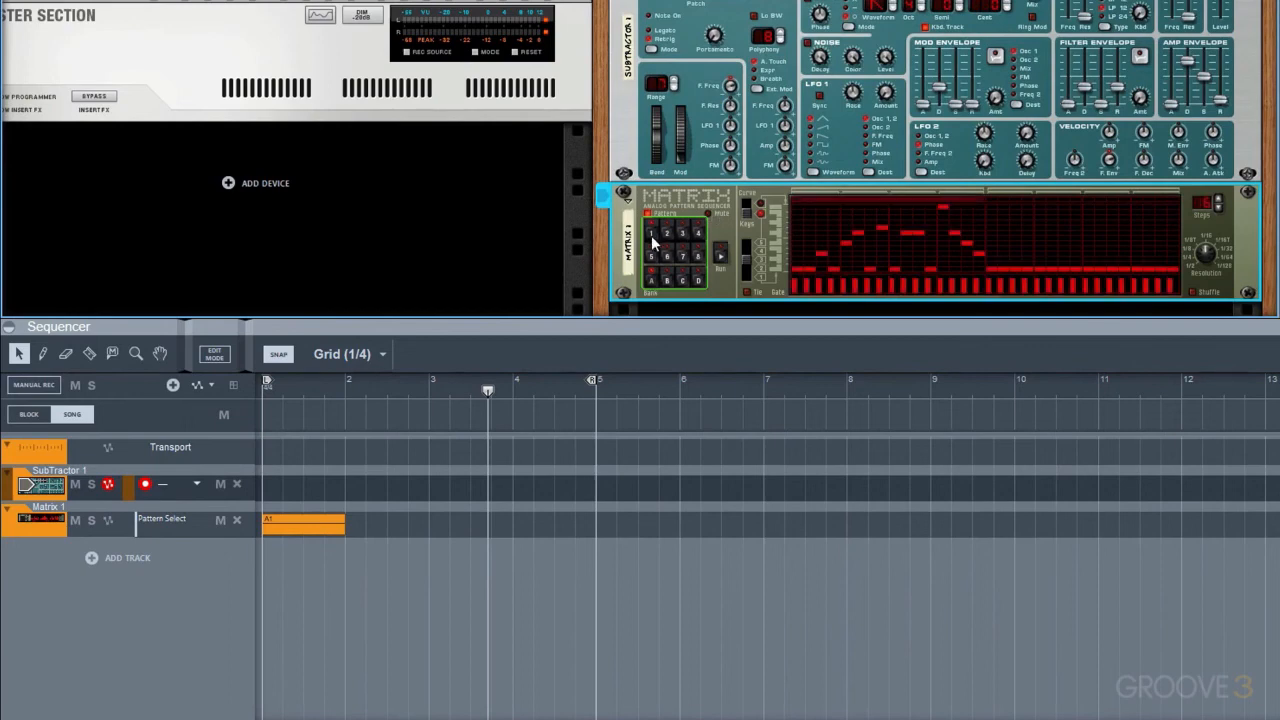
pyautogui.rightClick(713, 208)
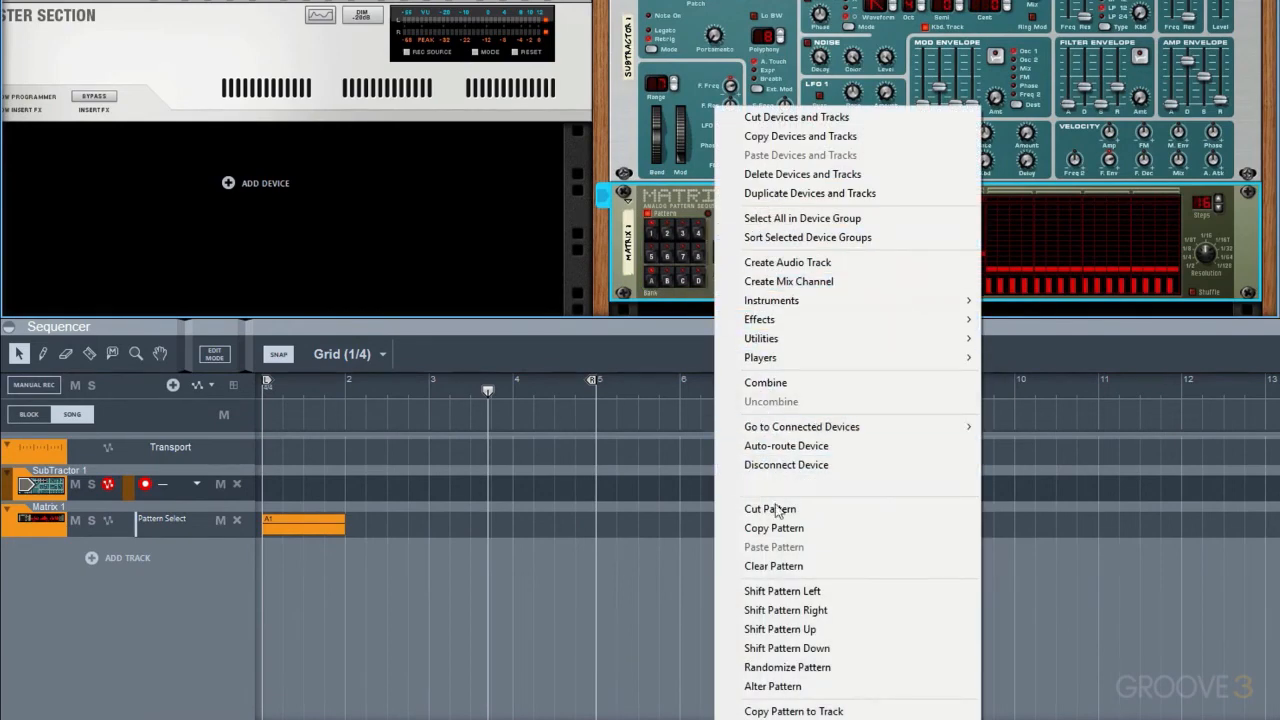
pyautogui.click(800, 711)
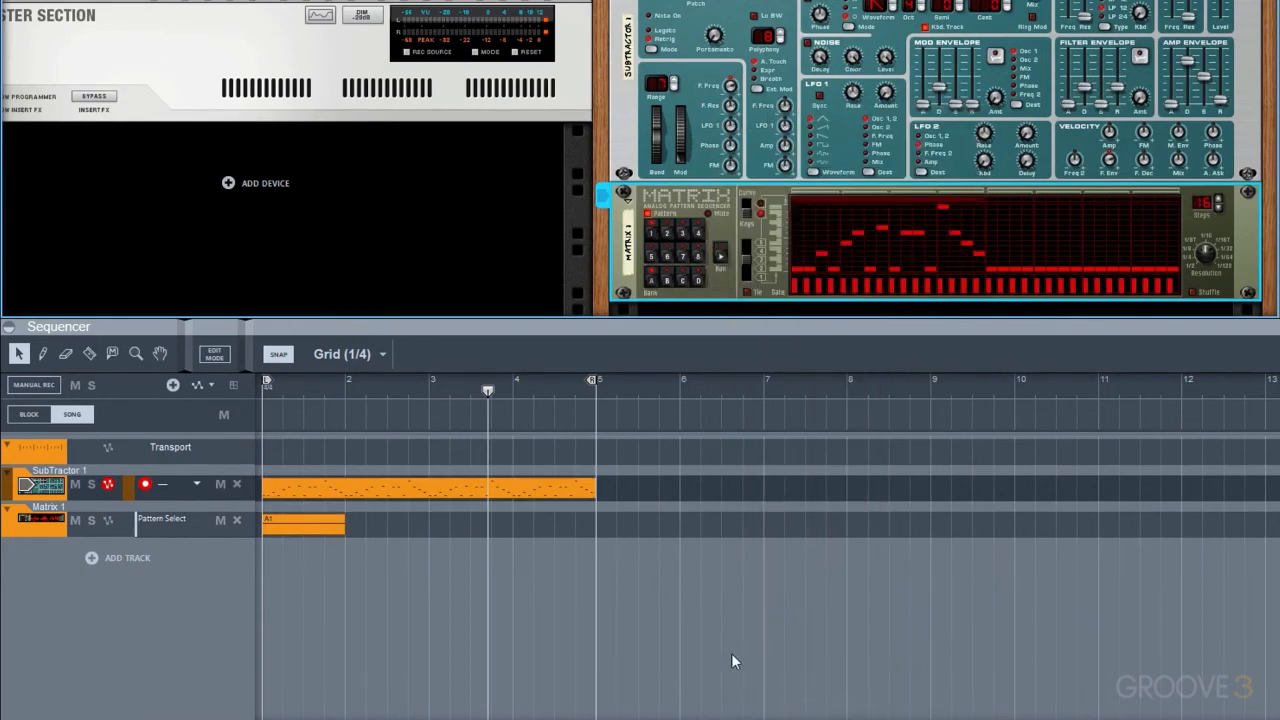
# Delete the A1 clip from the Matrix Pattern Select lane and play back the note clip on the SubTractor track
pyautogui.click(298, 525)
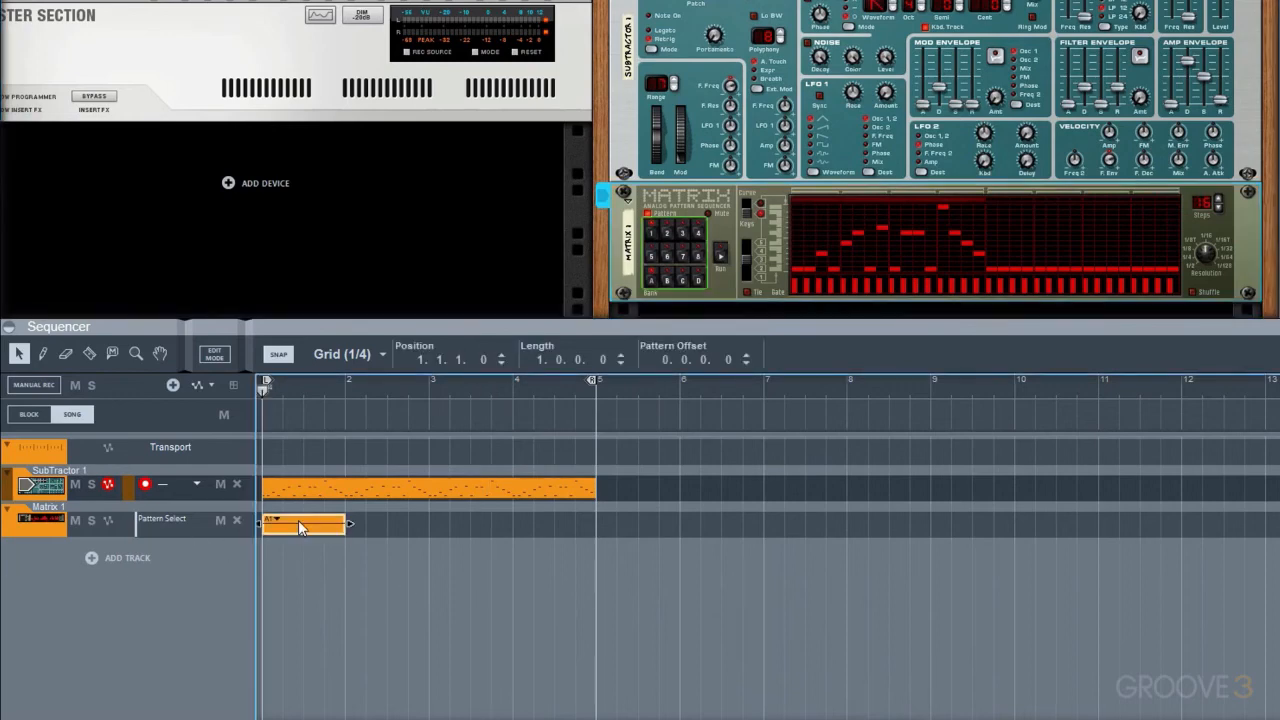
pyautogui.press('Delete')
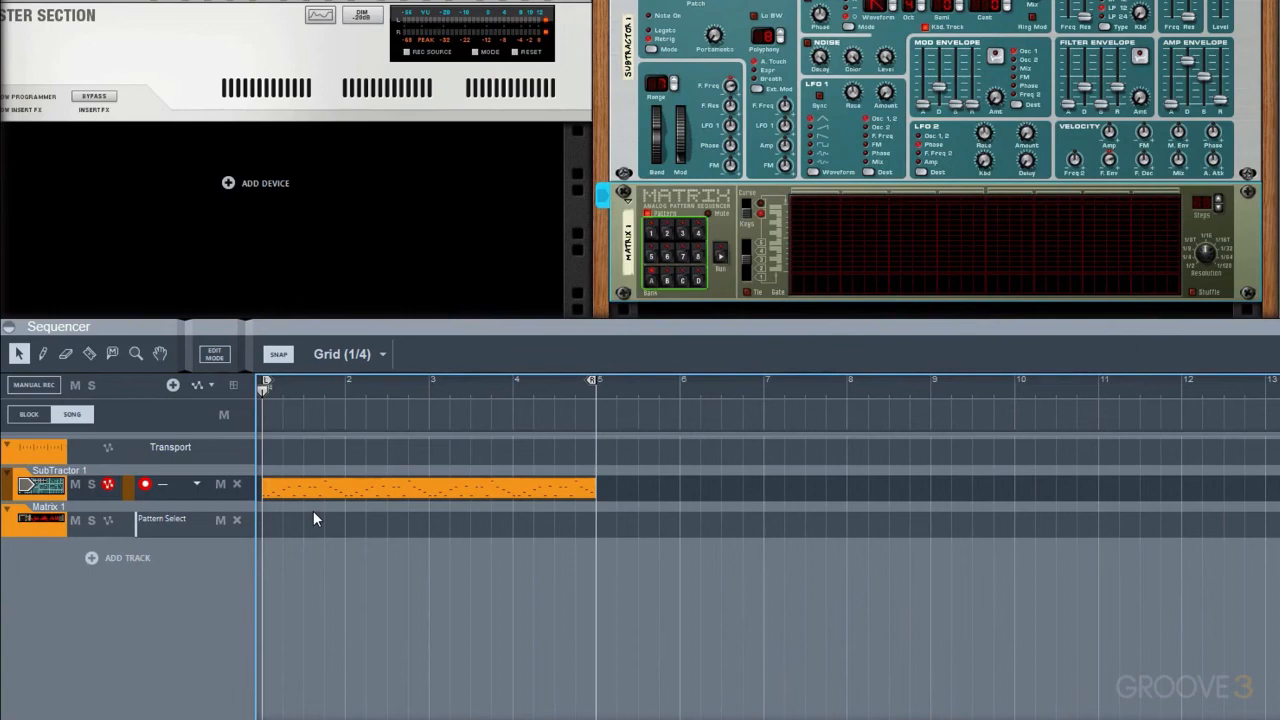
pyautogui.press('space')
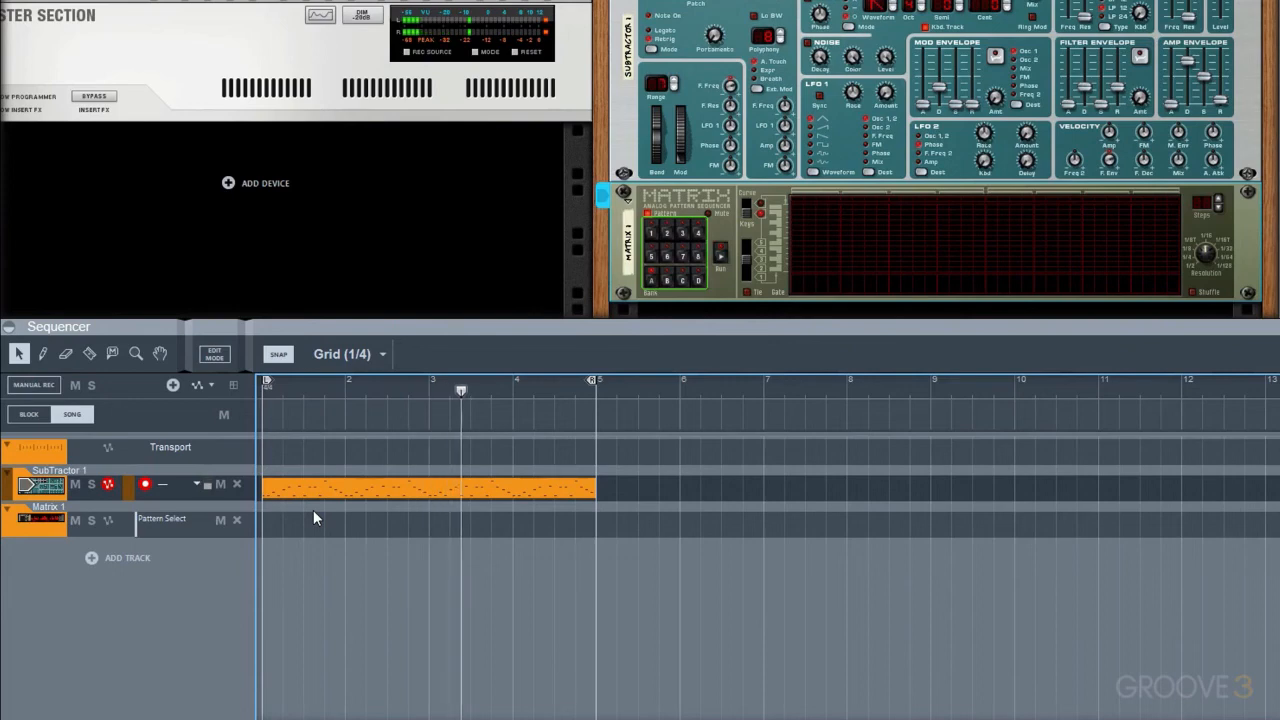
pyautogui.press('space')
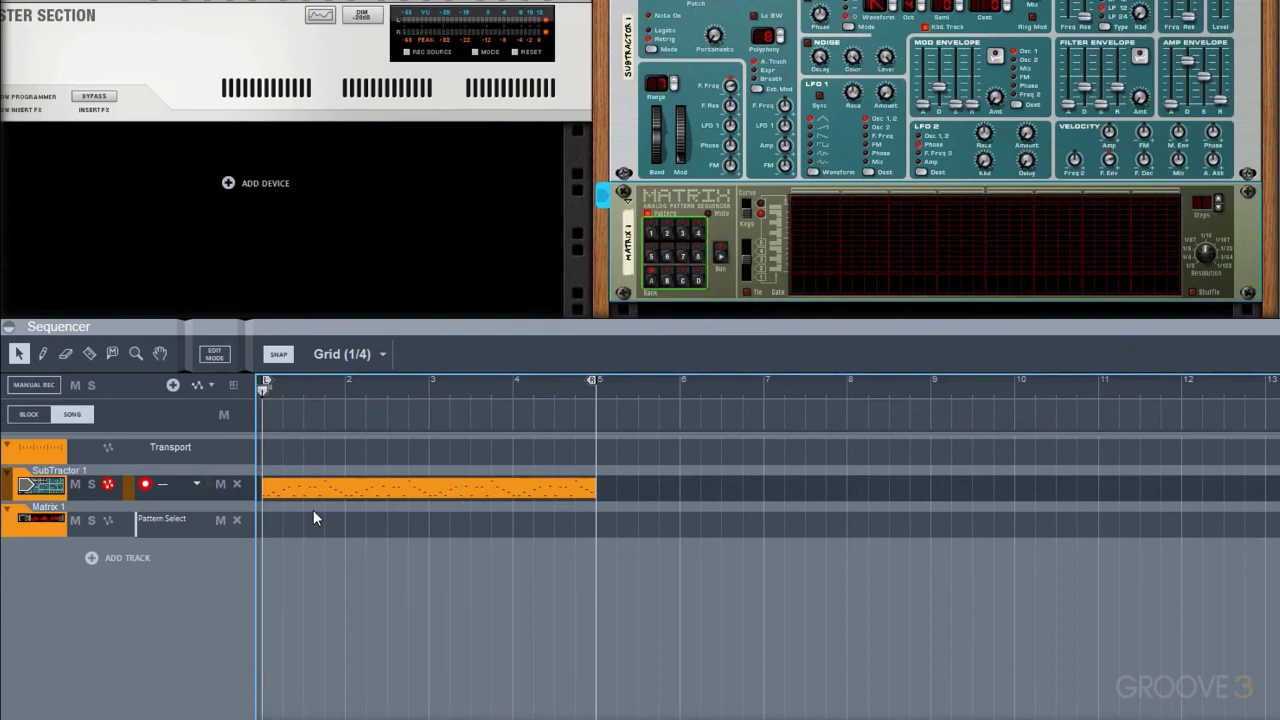